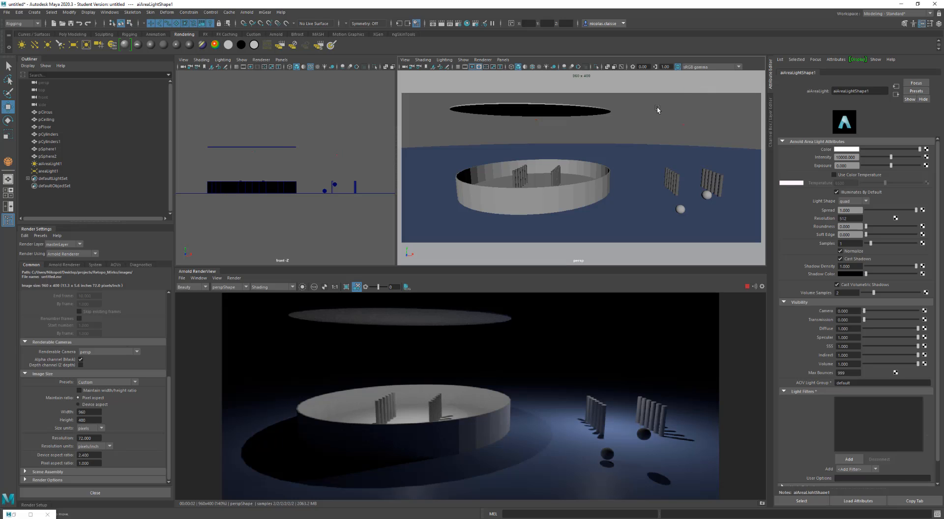
# Examine the light attributes of aiAreaLight1 and areaLight1, including the Arnold section of areaLight1.
pyautogui.moveTo(657, 106); pyautogui.dragTo(696, 133)
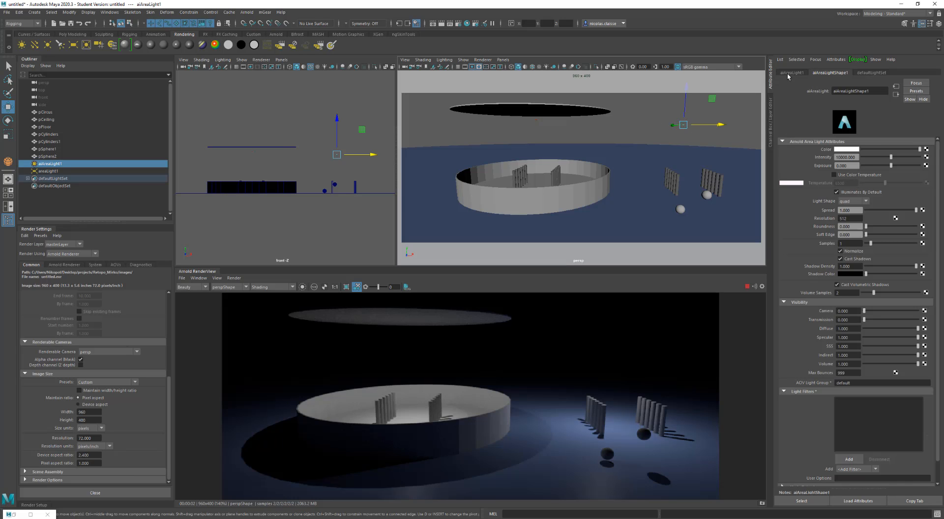
pyautogui.click(790, 73)
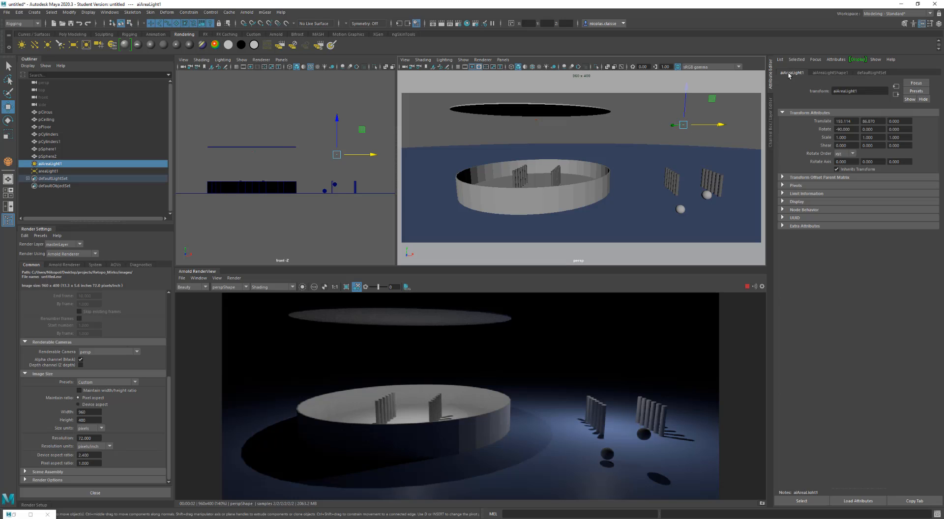
pyautogui.click(822, 72)
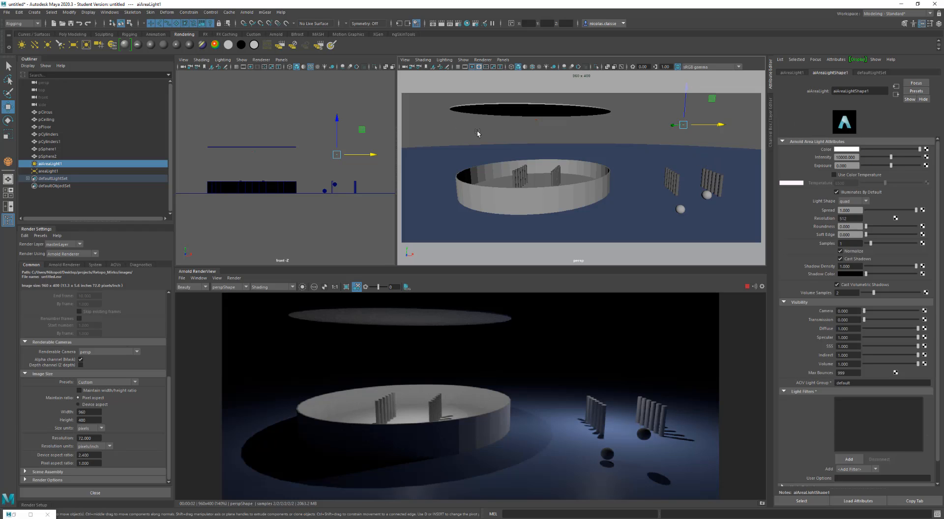
pyautogui.moveTo(522, 124); pyautogui.dragTo(545, 118)
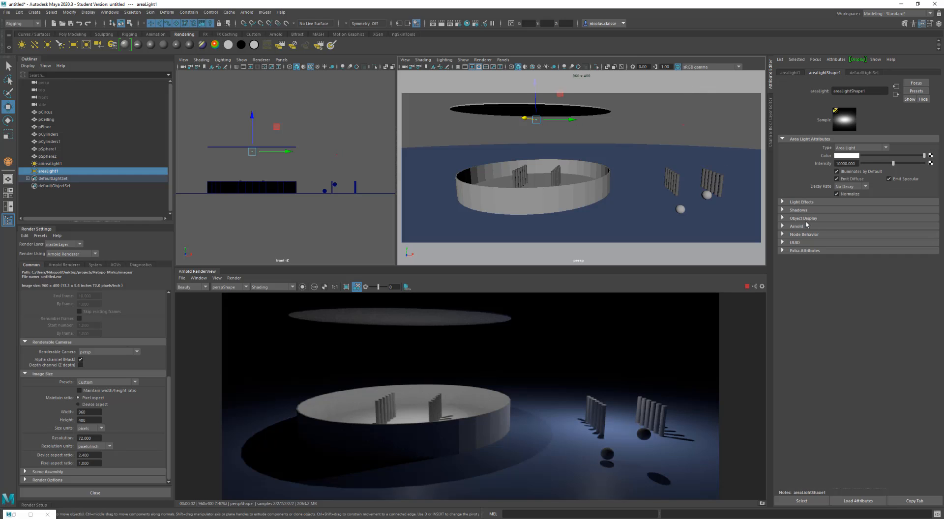
pyautogui.click(797, 226)
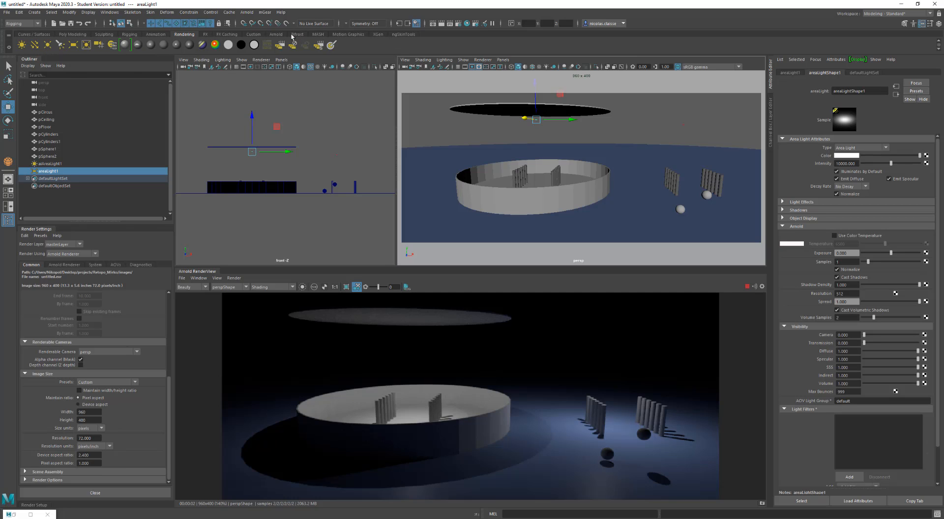
# Display the Arnold shelf and review the light types offered for creation by Maya and by Arnold.
pyautogui.click(277, 34)
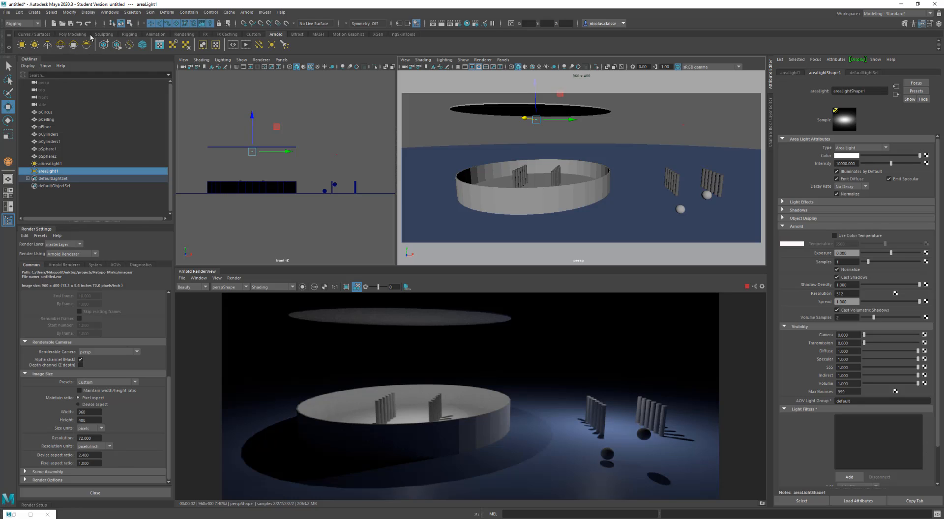
pyautogui.click(35, 12)
pyautogui.moveTo(53, 57)
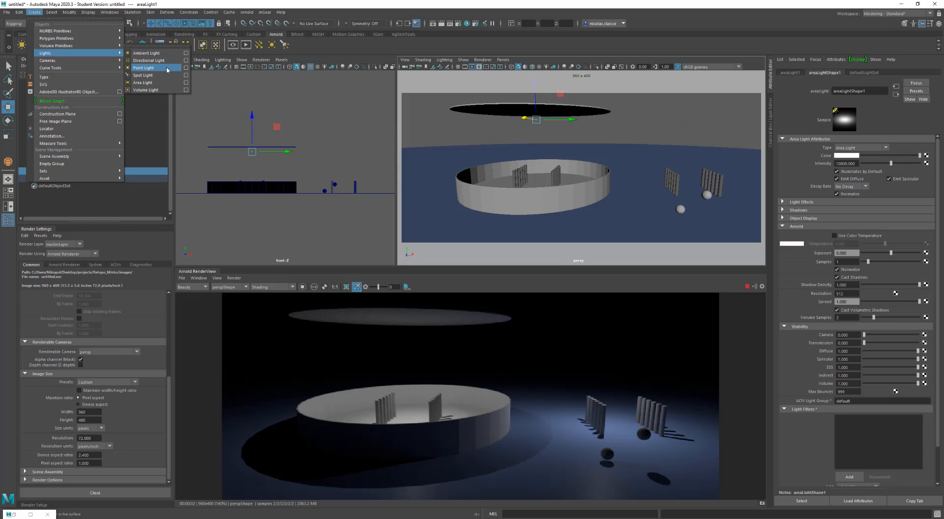
pyautogui.click(247, 12)
pyautogui.moveTo(295, 51)
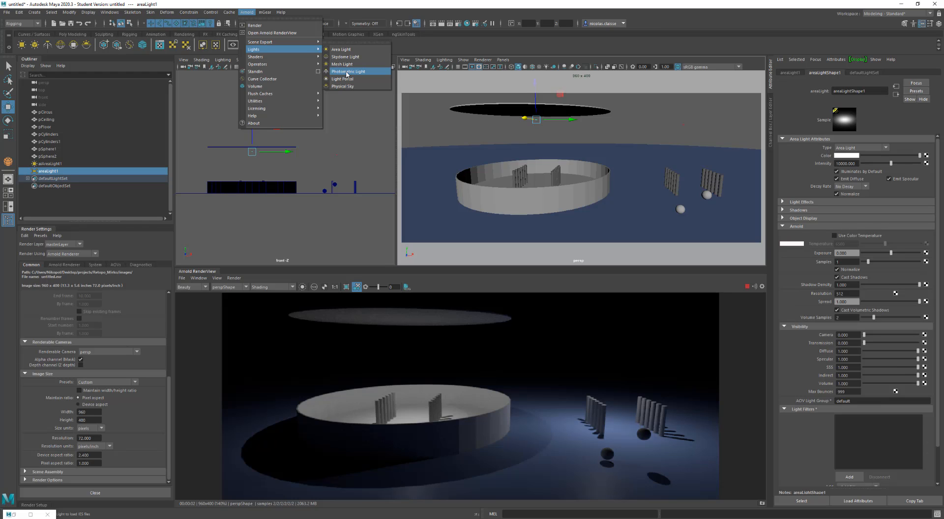
pyautogui.click(244, 12)
pyautogui.click(243, 12)
pyautogui.click(243, 13)
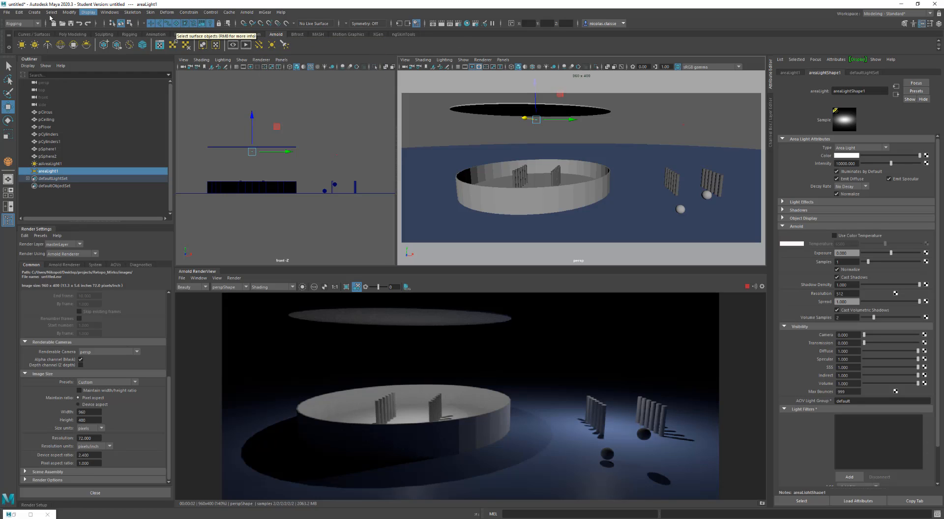
# Tear off the Maya lights list as a floating window and delete the extra light shortcut from the Arnold shelf.
pyautogui.click(34, 12)
pyautogui.moveTo(113, 53)
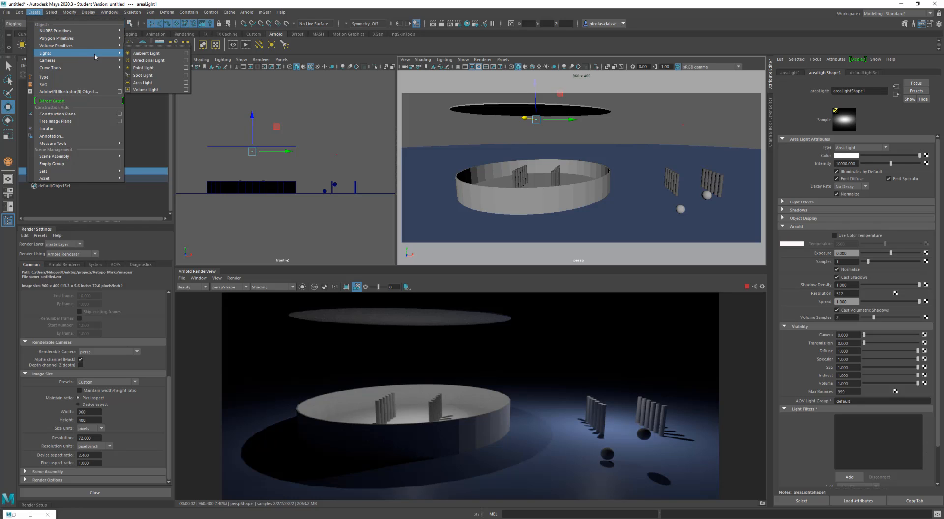
pyautogui.click(140, 46)
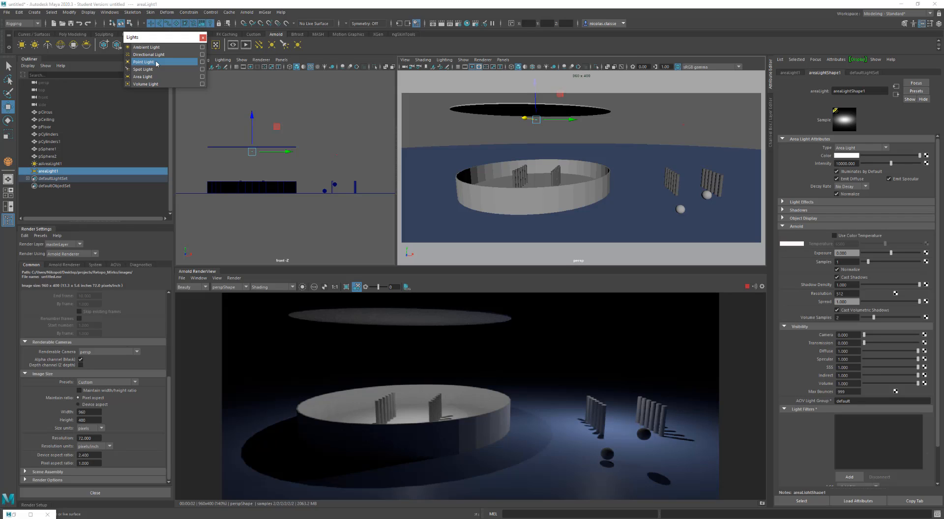
pyautogui.rightClick(298, 46)
pyautogui.click(315, 72)
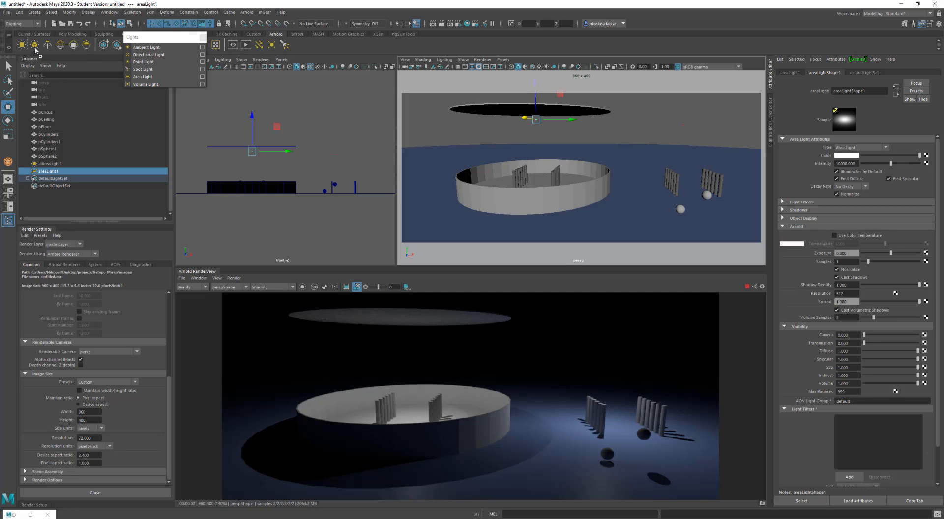
# Move the three Maya light shortcuts to the front of the Arnold shelf and close the floating lights list.
pyautogui.moveTo(17, 47); pyautogui.dragTo(18, 48, button='middle')
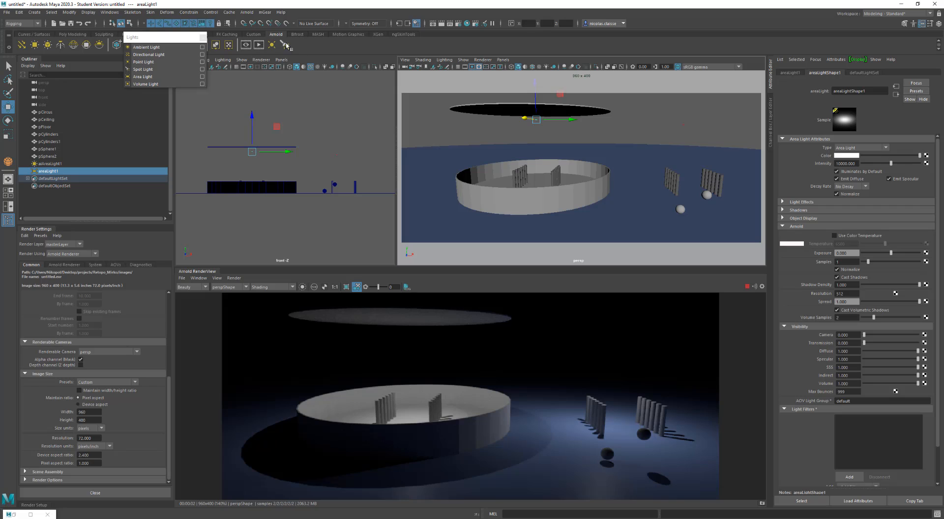
pyautogui.moveTo(272, 46); pyautogui.dragTo(33, 47, button='middle')
pyautogui.moveTo(285, 46); pyautogui.dragTo(48, 49, button='middle')
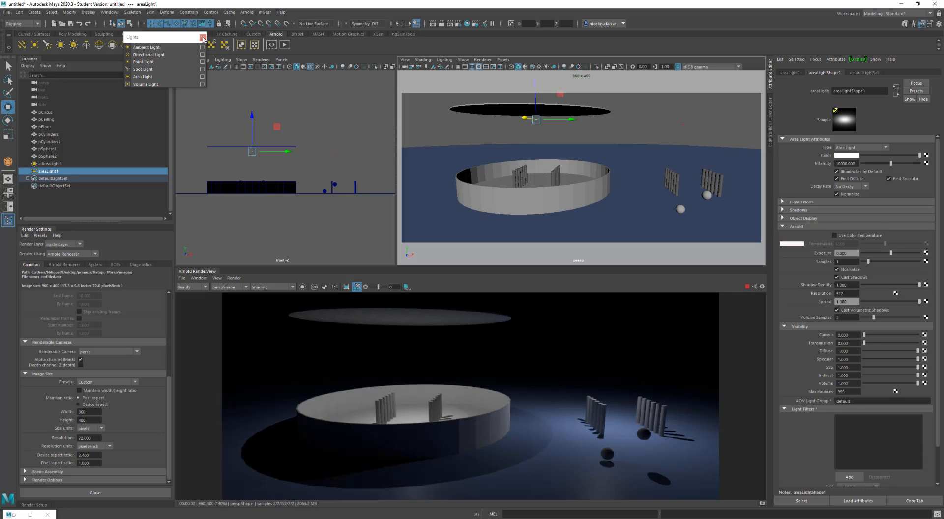
pyautogui.click(202, 38)
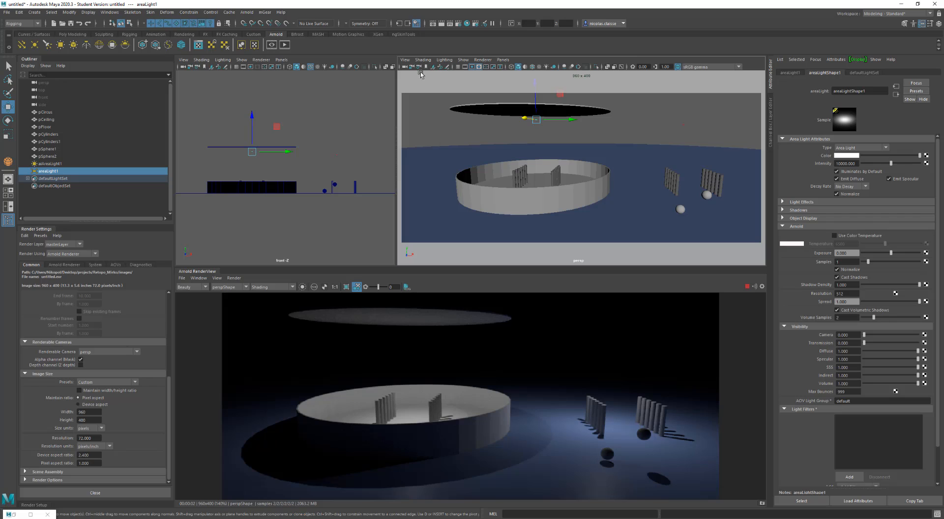
# Stop the running RenderView render, and render the perspective viewport directly with the Arnold renderer.
pyautogui.click(746, 287)
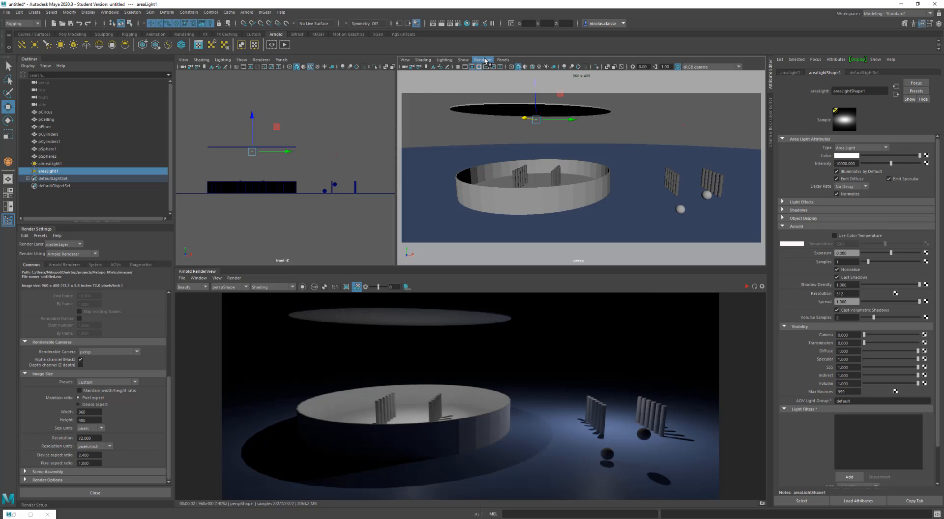
pyautogui.click(484, 61)
pyautogui.click(492, 84)
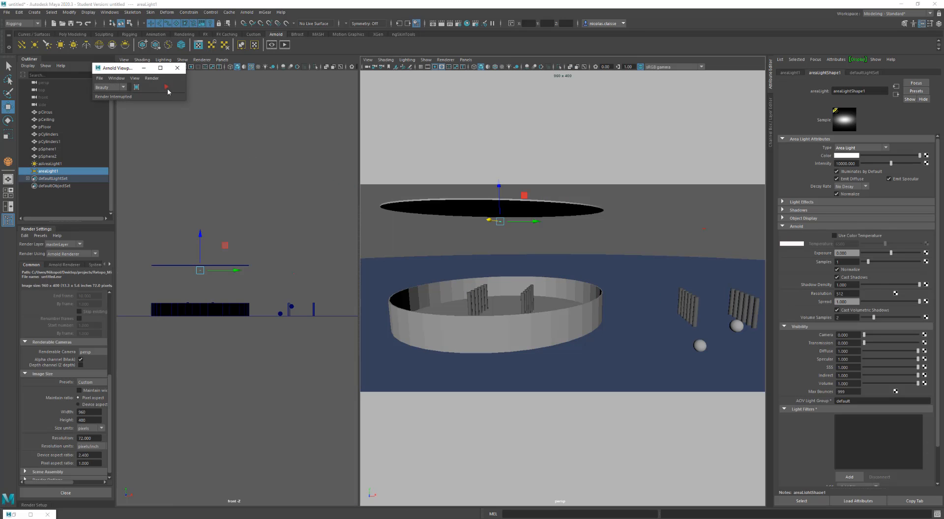
pyautogui.click(166, 88)
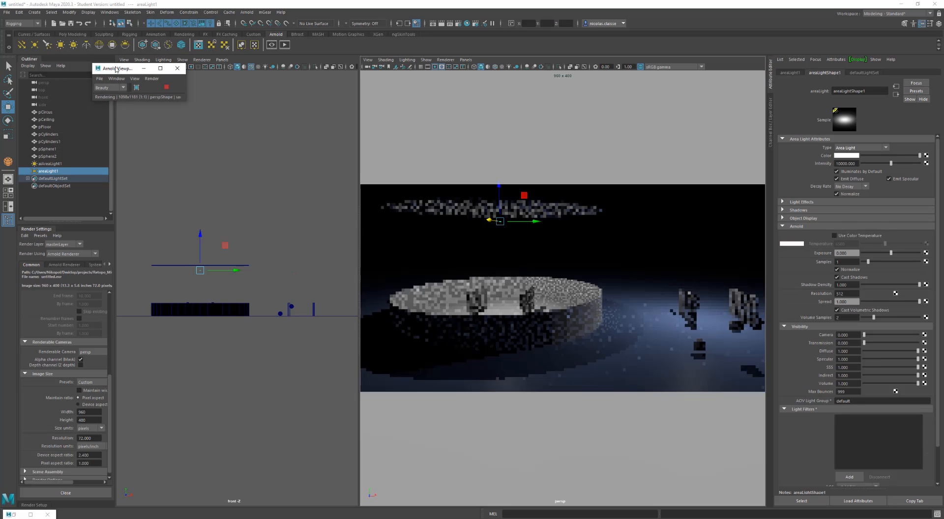
# Stop the Arnold viewport render and close its control window.
pyautogui.moveTo(117, 69); pyautogui.dragTo(176, 100)
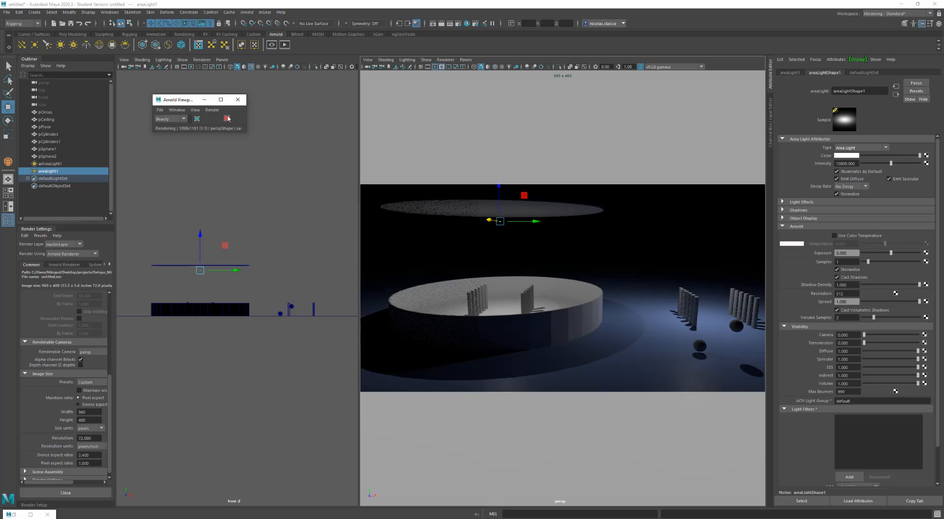
pyautogui.click(227, 119)
pyautogui.click(238, 100)
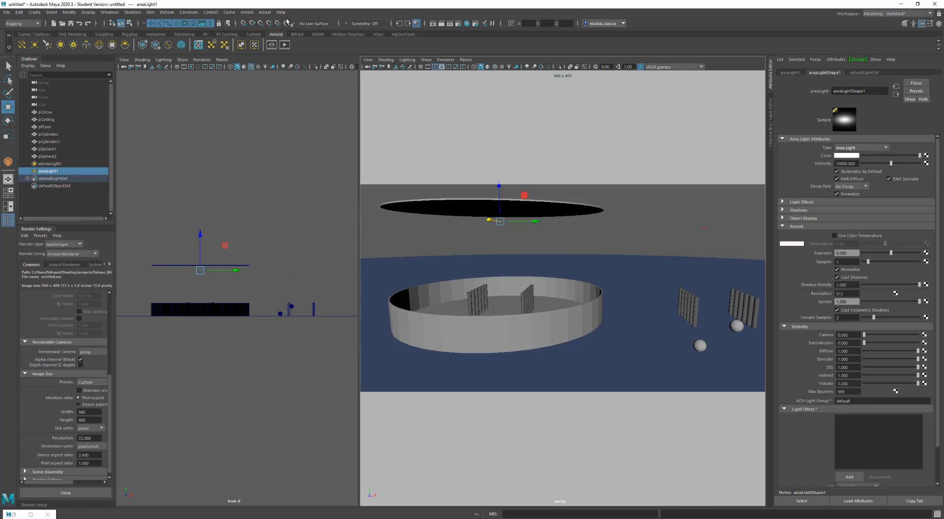
# Reopen the Arnold RenderView and enlarge its docked area below the viewports.
pyautogui.click(247, 11)
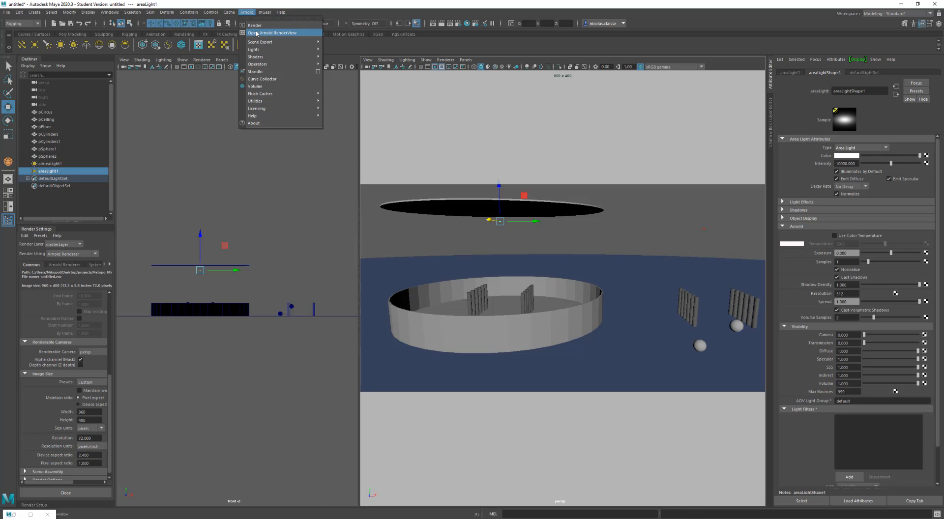
pyautogui.click(258, 33)
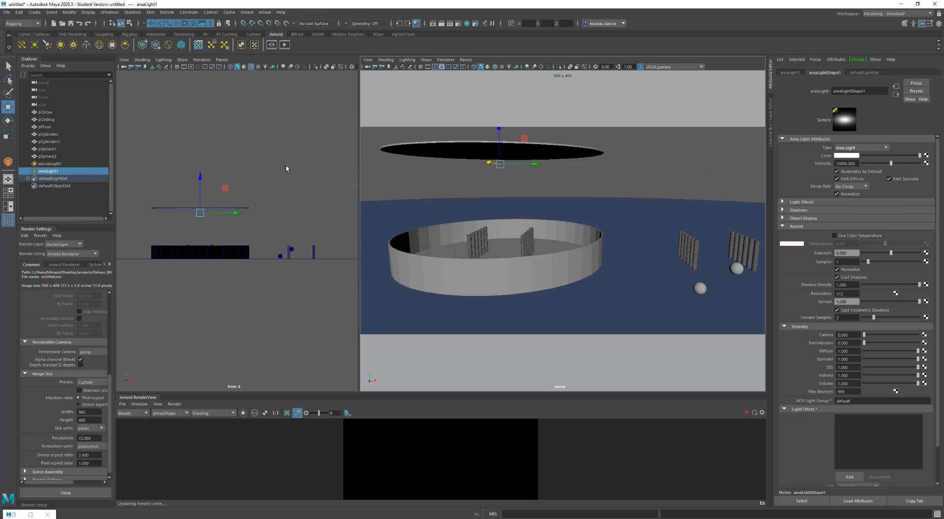
pyautogui.moveTo(372, 400); pyautogui.dragTo(369, 254)
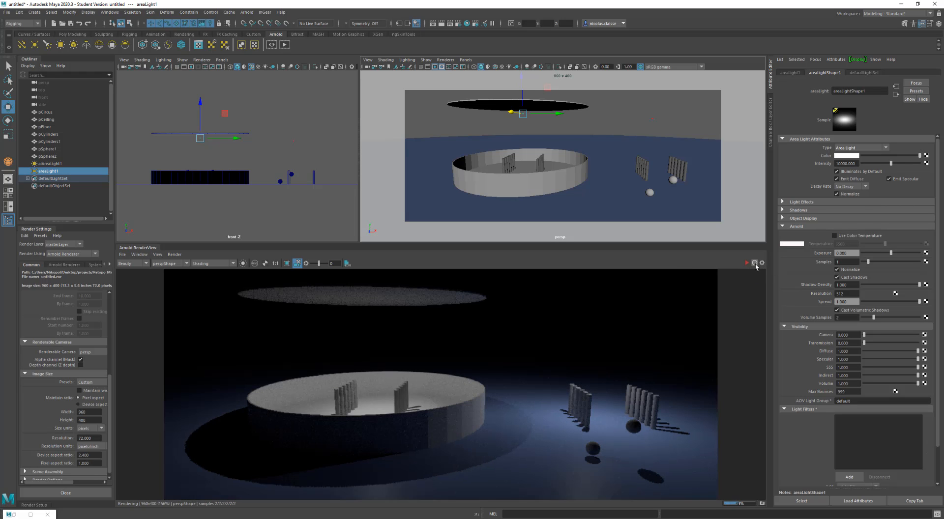
# Run the interactive Arnold render with the intensity of areaLight1 set to 9090.909.
pyautogui.click(746, 264)
pyautogui.moveTo(887, 164); pyautogui.dragTo(888, 164)
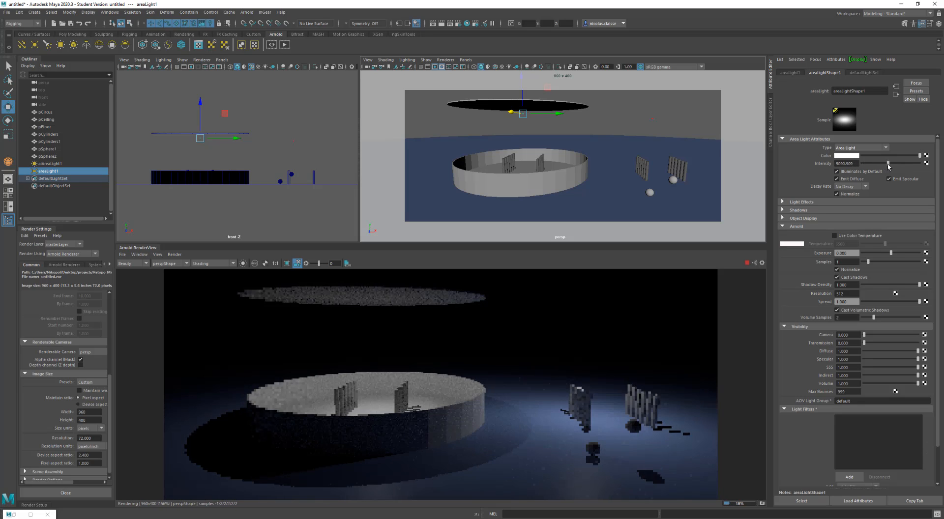
pyautogui.click(747, 264)
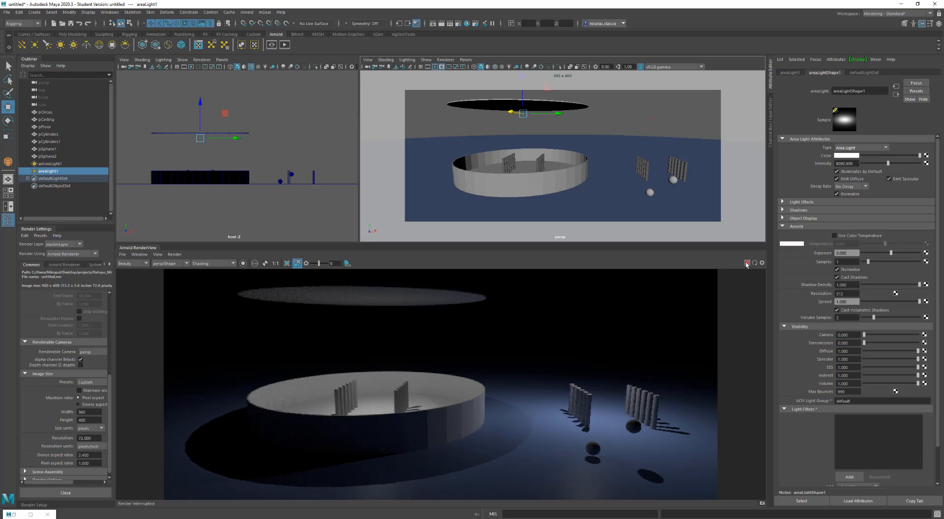
pyautogui.click(747, 263)
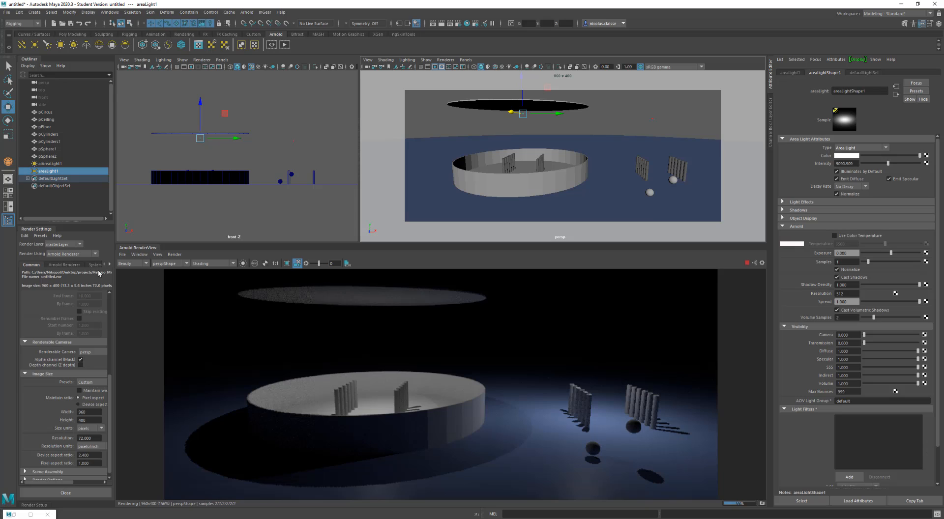
pyautogui.click(140, 254)
pyautogui.moveTo(181, 320)
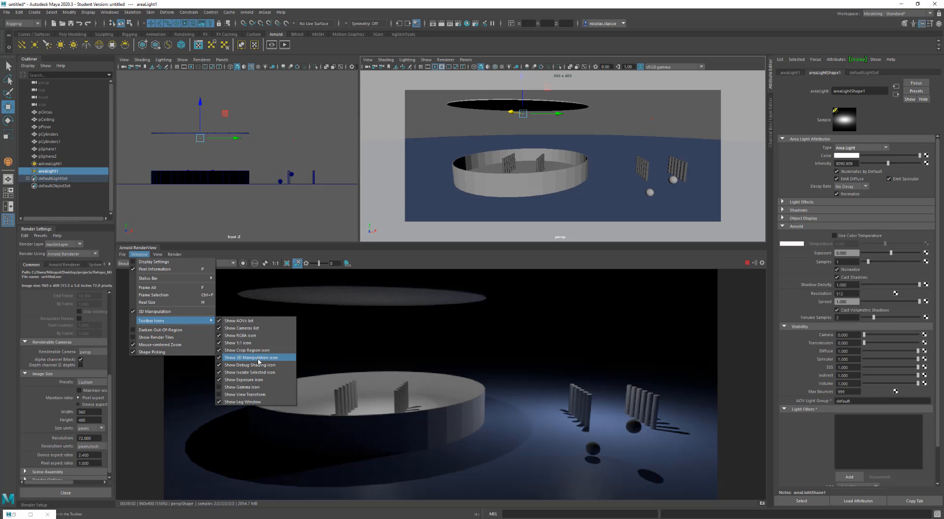
pyautogui.click(386, 261)
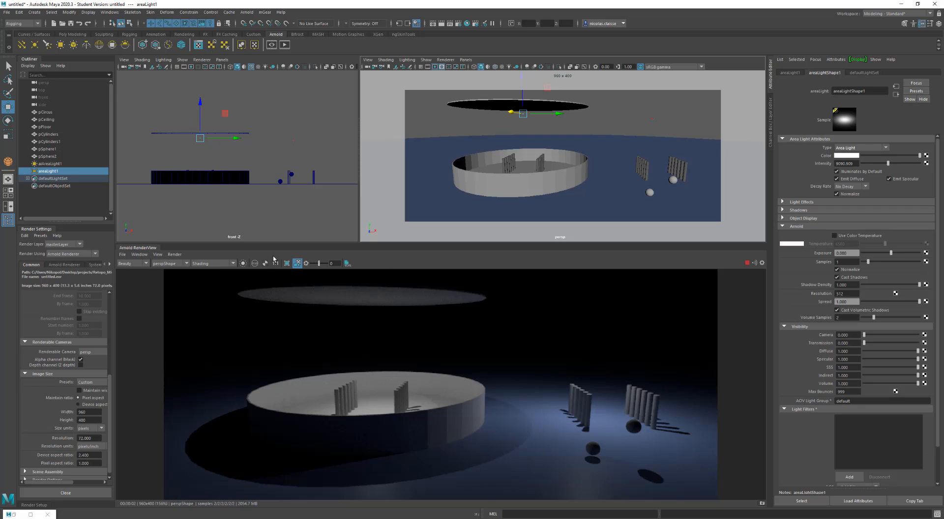
# Preview the render in the Lighting debug mode and return it to Shading.
pyautogui.click(207, 266)
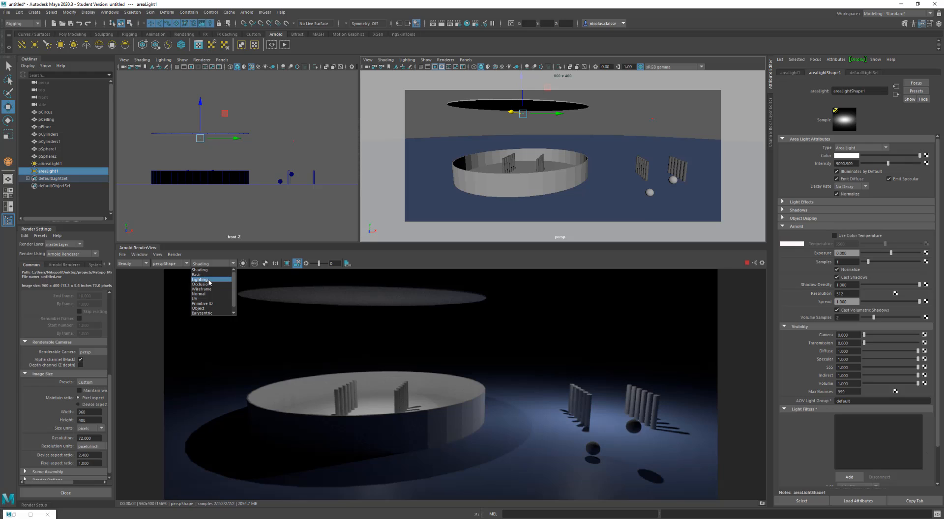
pyautogui.click(209, 279)
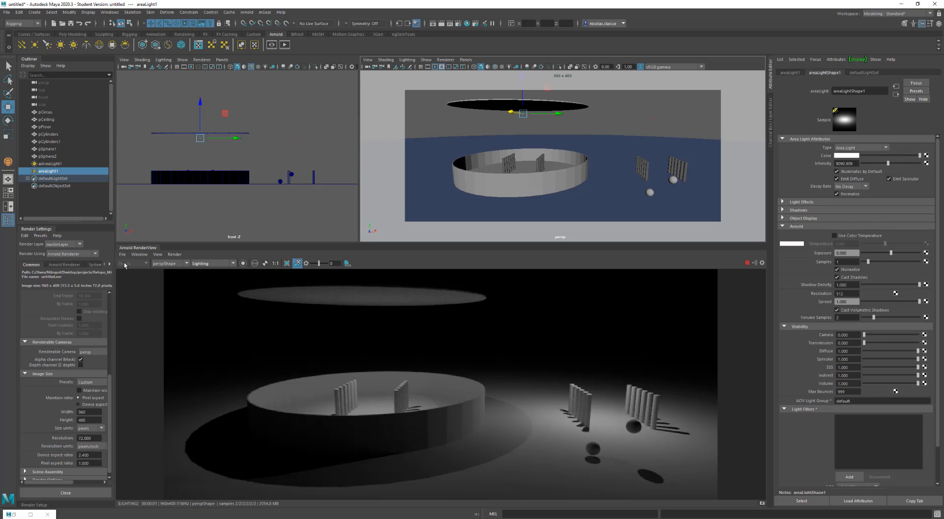
pyautogui.click(218, 264)
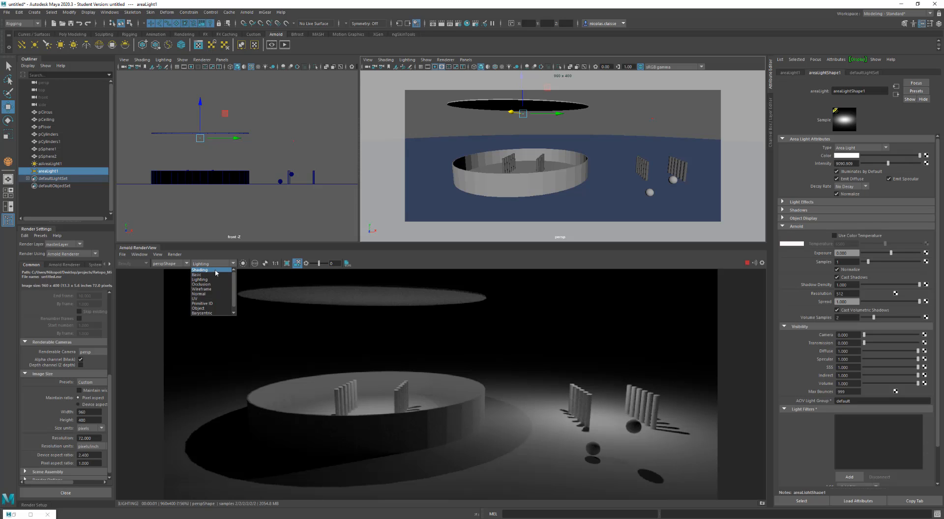
pyautogui.click(215, 270)
# Turn on Isolate Selected for the render, compare areaLight1 and aiAreaLight1 in isolation, and pick the circus ring in the render.
pyautogui.click(243, 264)
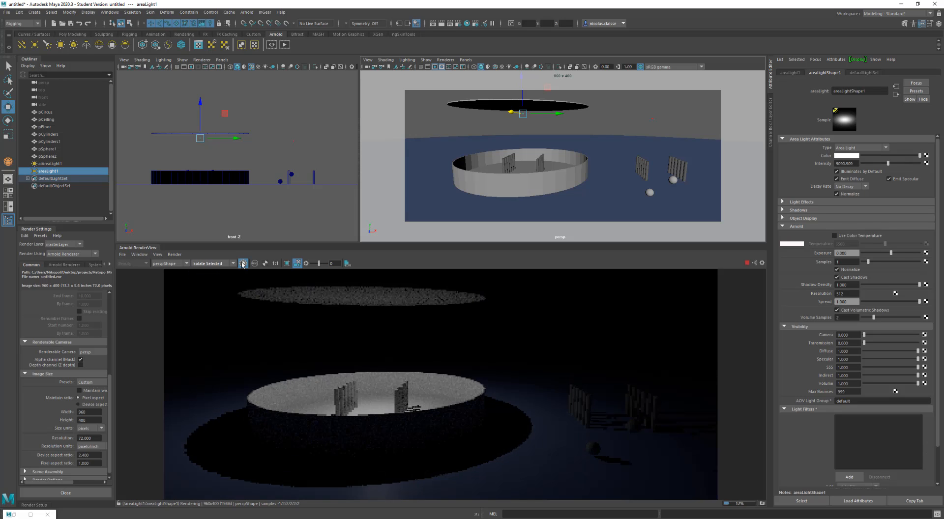
pyautogui.click(60, 164)
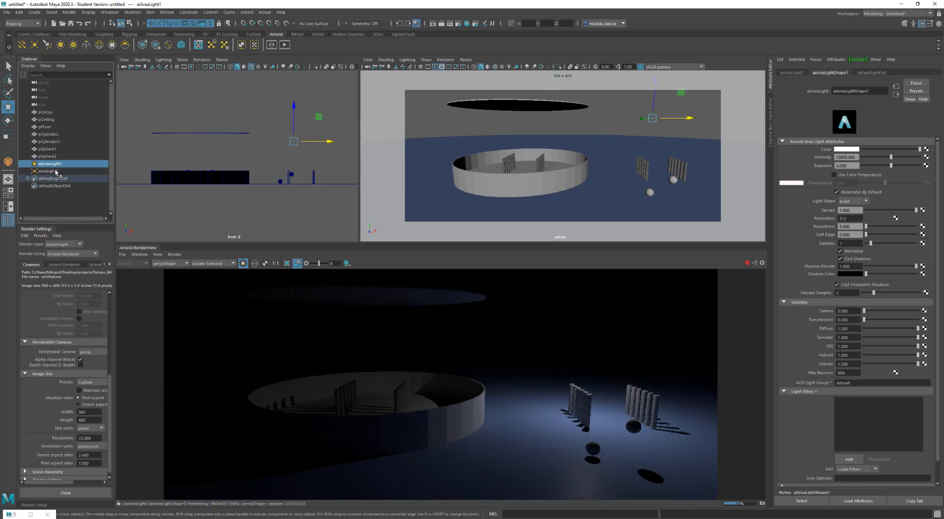
pyautogui.click(56, 172)
pyautogui.click(57, 164)
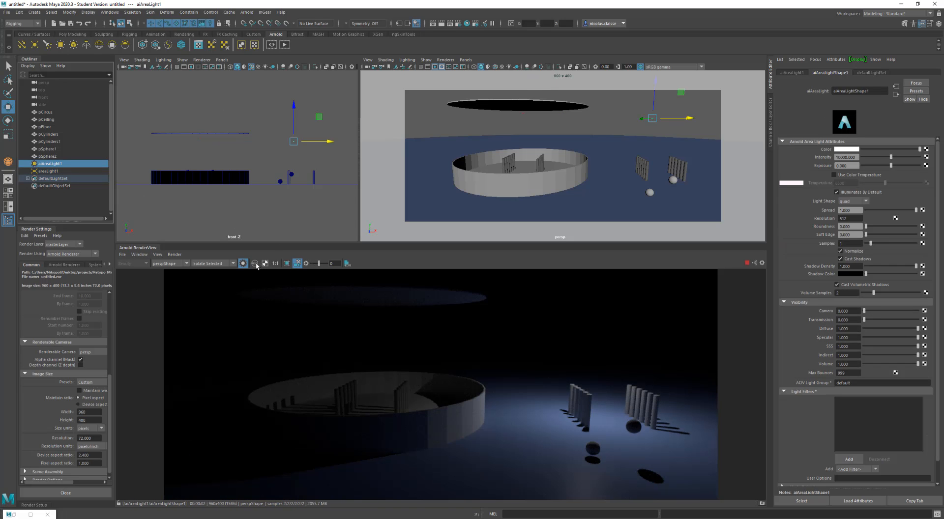
pyautogui.click(381, 376)
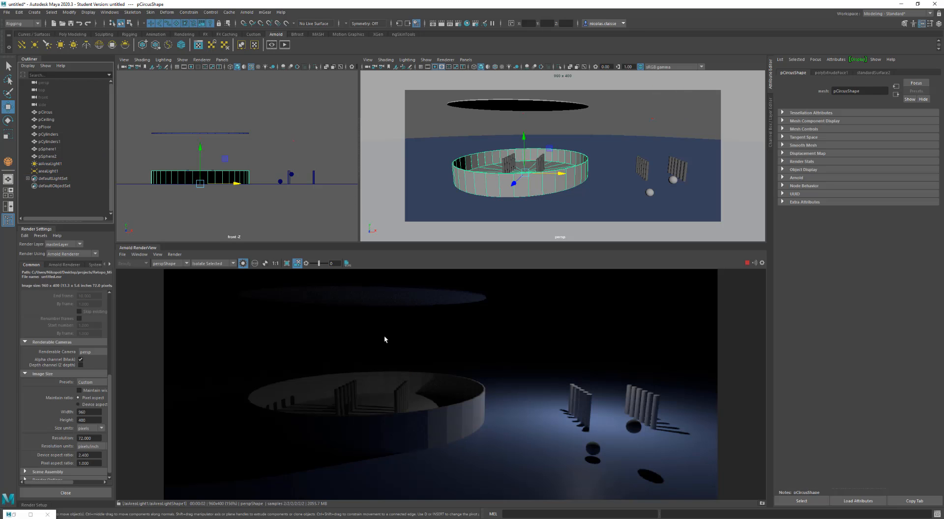
# Turn off Isolate Selected to restore the full shaded render, and check which AOVs can be displayed.
pyautogui.click(243, 264)
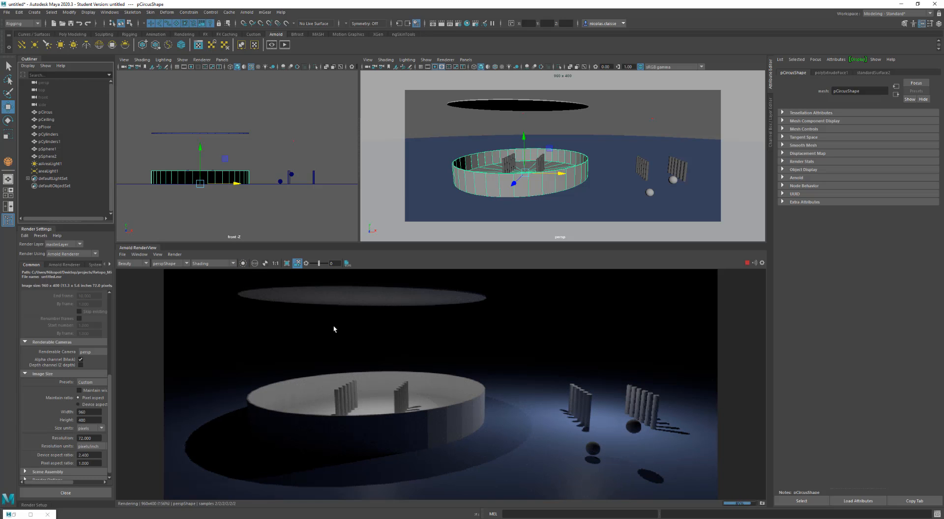
pyautogui.keyDown('alt'); pyautogui.moveTo(351, 345); pyautogui.dragTo(353, 342); pyautogui.keyUp('alt')
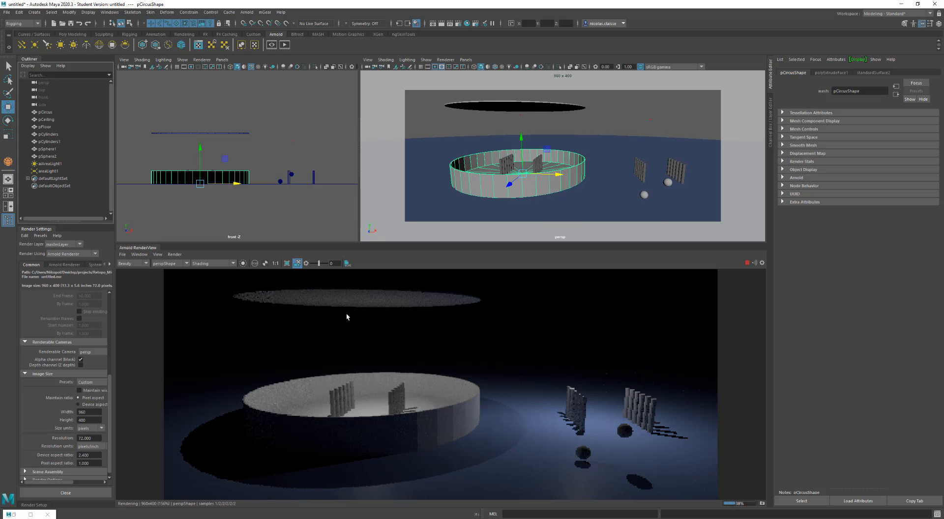
pyautogui.click(145, 266)
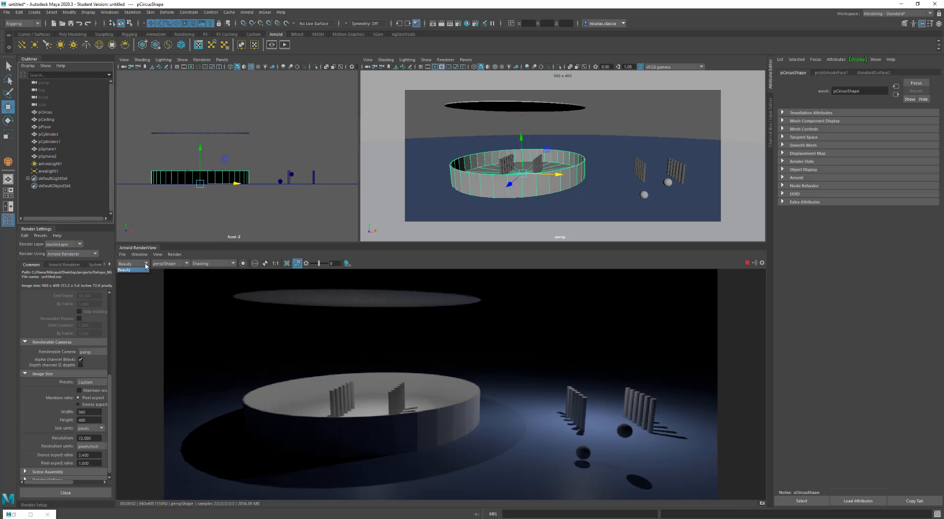
pyautogui.click(146, 266)
# Widen the Render Settings and add direct, emission and indirect to the active AOVs.
pyautogui.moveTo(115, 256); pyautogui.dragTo(191, 258)
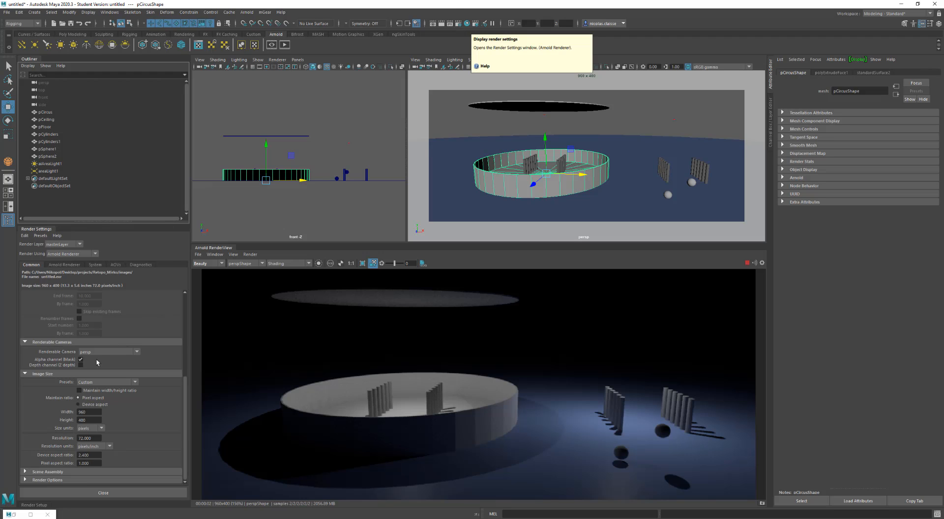
pyautogui.click(116, 265)
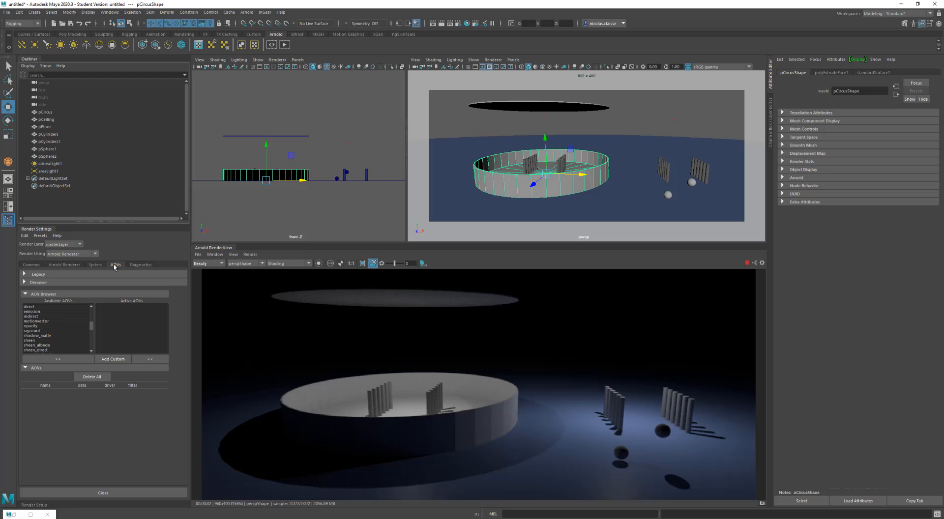
pyautogui.click(36, 307)
pyautogui.keyDown('shift'); pyautogui.click(38, 312); pyautogui.keyUp('shift')
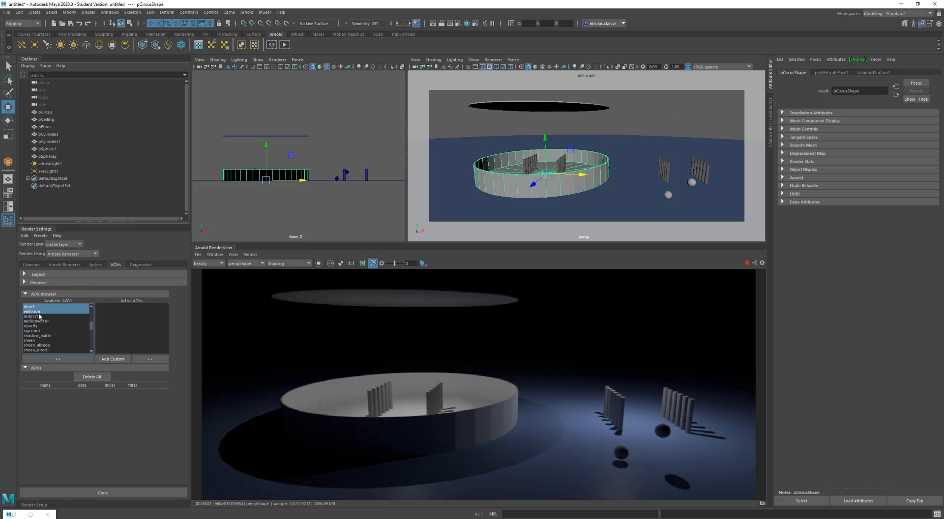
pyautogui.keyDown('shift'); pyautogui.click(39, 317); pyautogui.keyUp('shift')
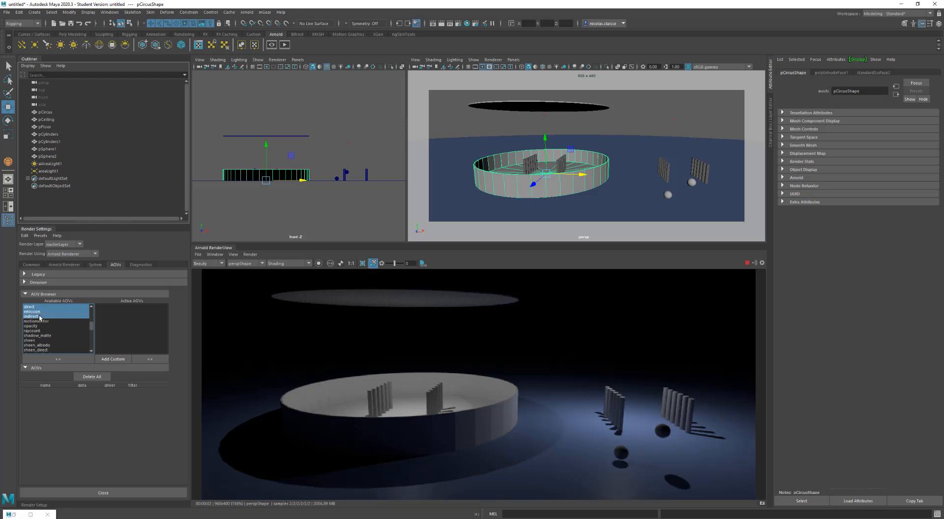
pyautogui.click(59, 359)
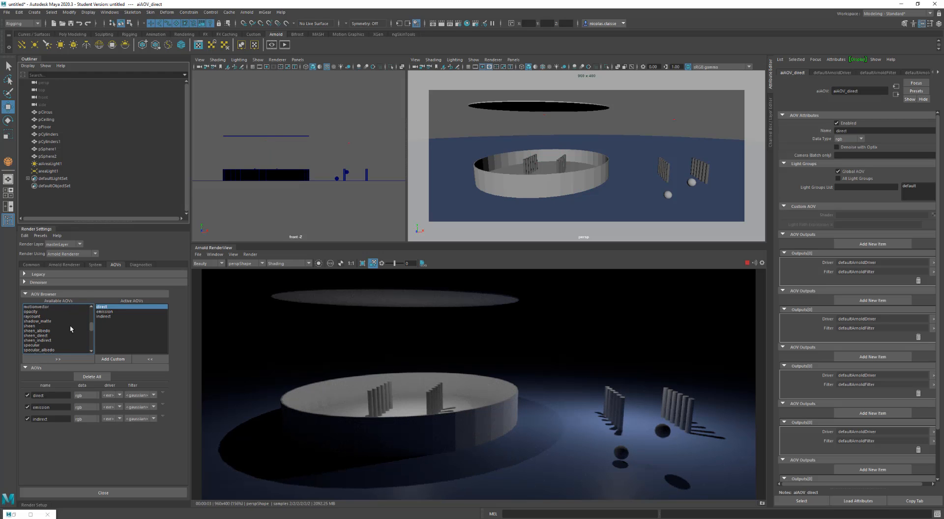
# Preview the direct, emission and indirect AOVs in the render and return to Beauty.
pyautogui.click(213, 264)
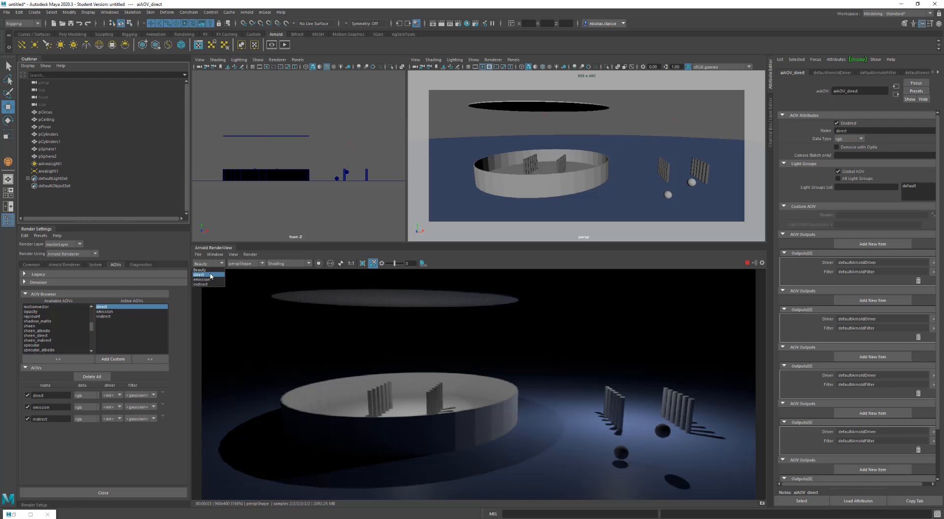
pyautogui.click(210, 275)
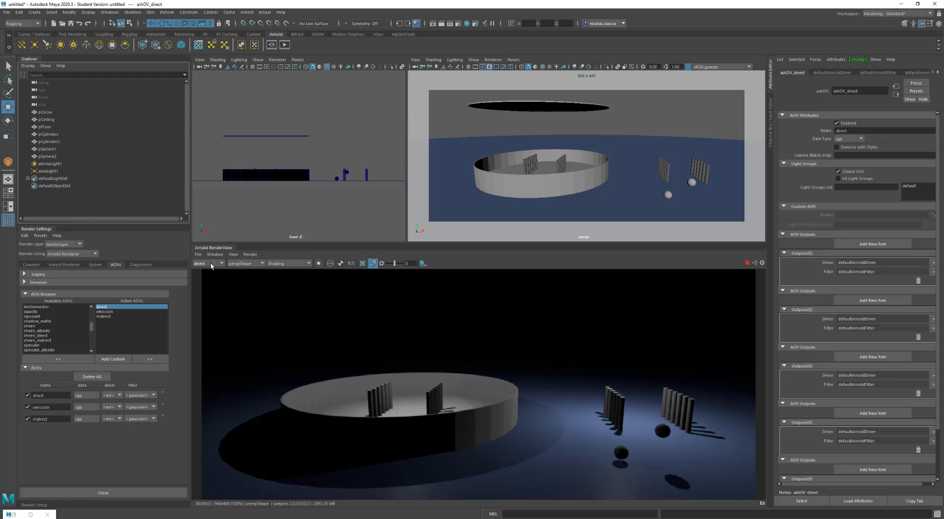
pyautogui.click(211, 264)
pyautogui.click(211, 282)
pyautogui.click(209, 264)
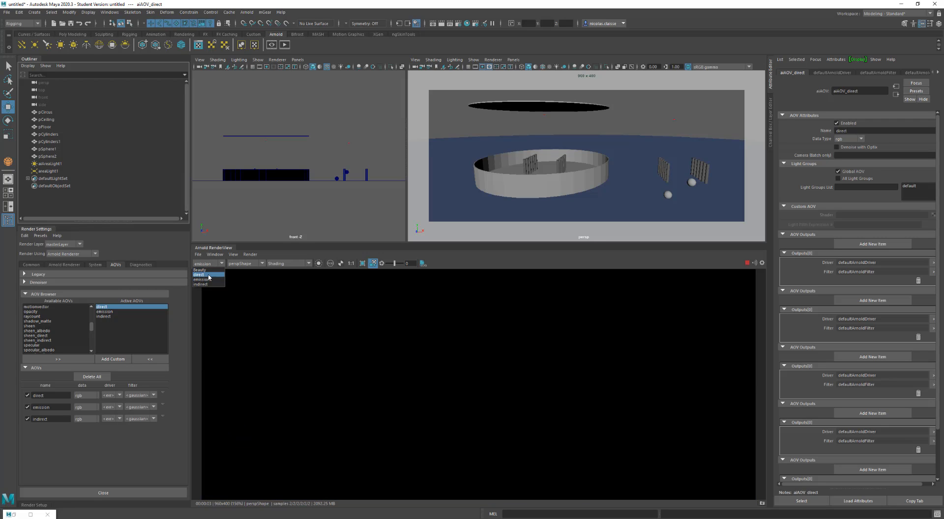
pyautogui.click(209, 284)
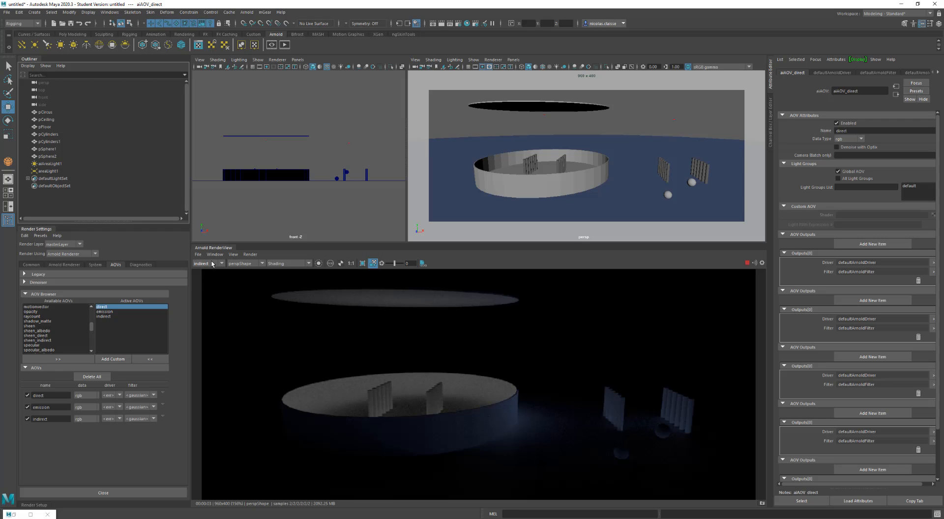
pyautogui.click(212, 264)
pyautogui.click(212, 270)
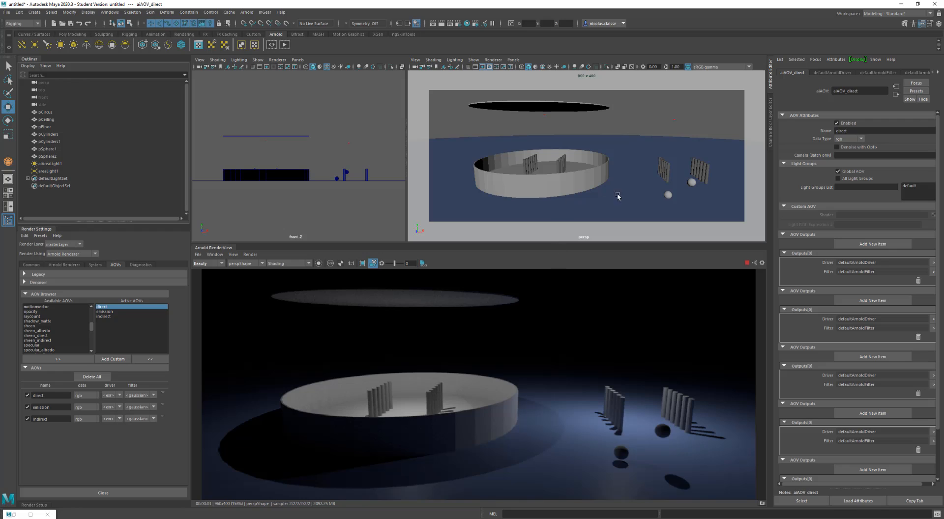
# Select aiAreaLight1 in the perspective view and compare the direct and indirect AOVs in the render.
pyautogui.moveTo(690, 112); pyautogui.dragTo(670, 126)
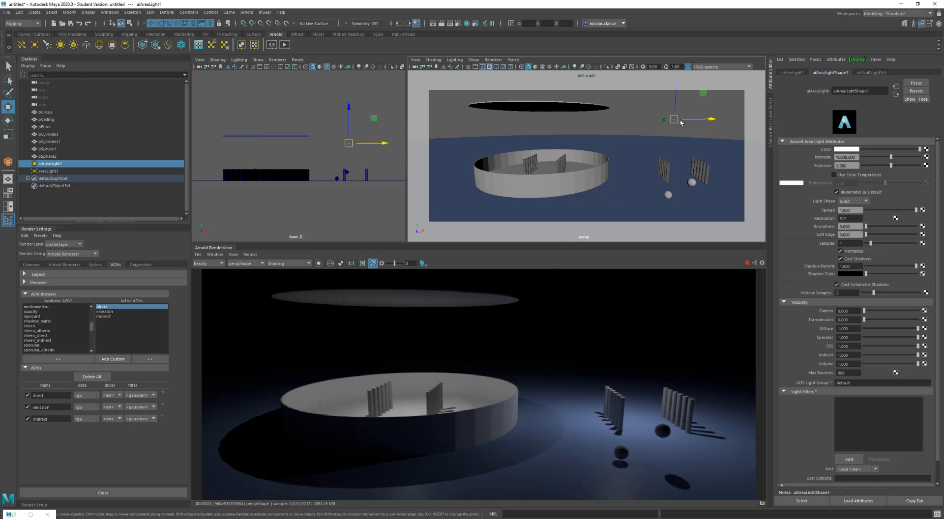
pyautogui.press('q')
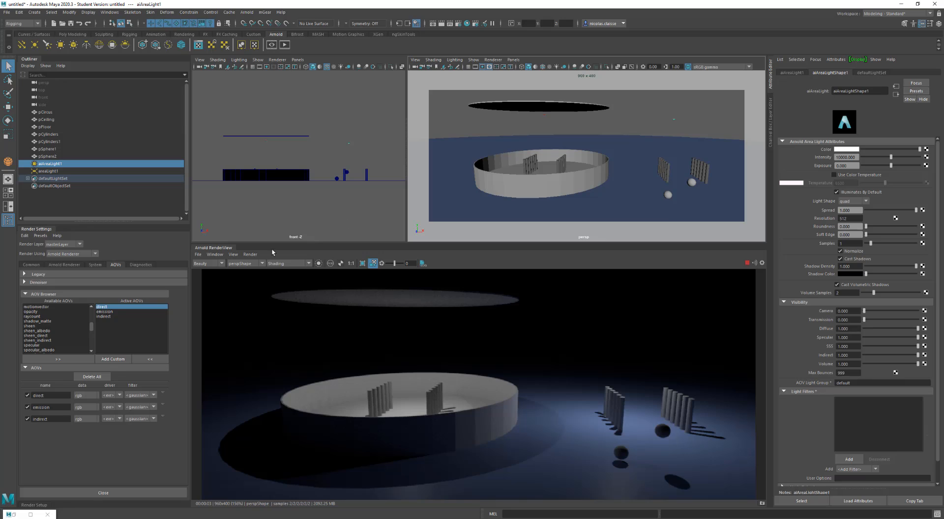
pyautogui.click(201, 264)
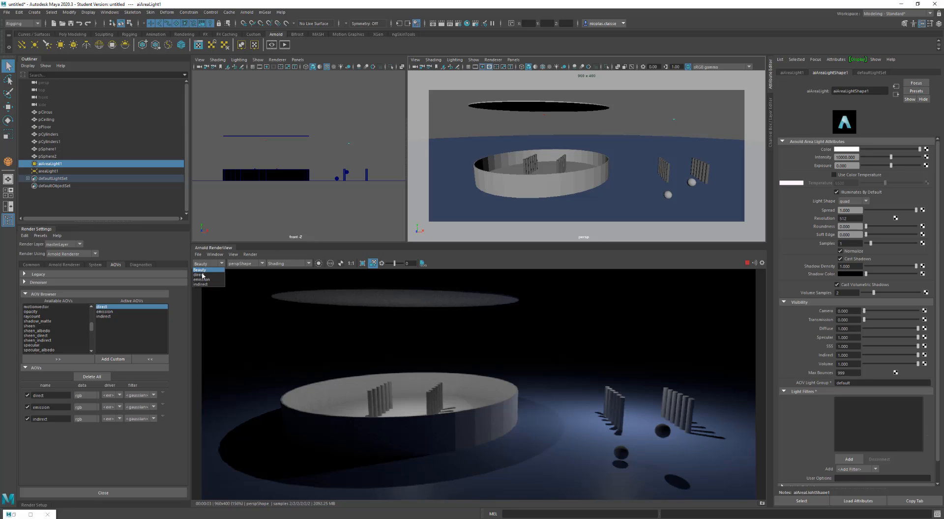
pyautogui.click(202, 276)
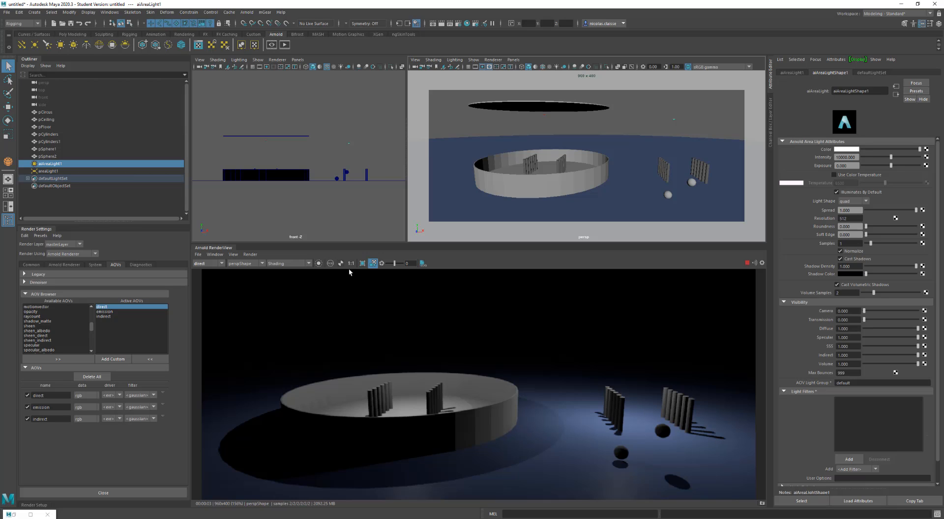
pyautogui.click(212, 264)
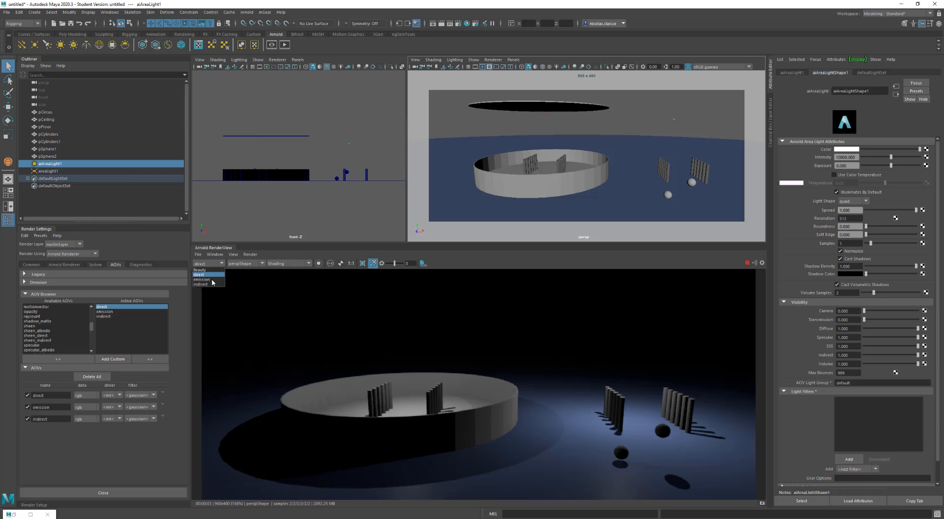
pyautogui.click(212, 285)
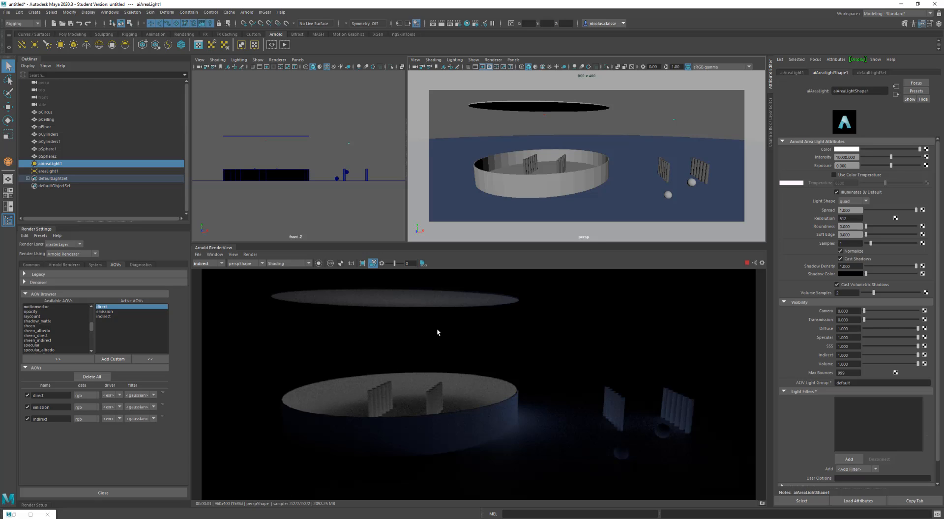
# Keep the indirect AOV displayed and raise the Arnold Diffuse samples to 6.
pyautogui.click(201, 264)
pyautogui.click(207, 285)
pyautogui.click(68, 264)
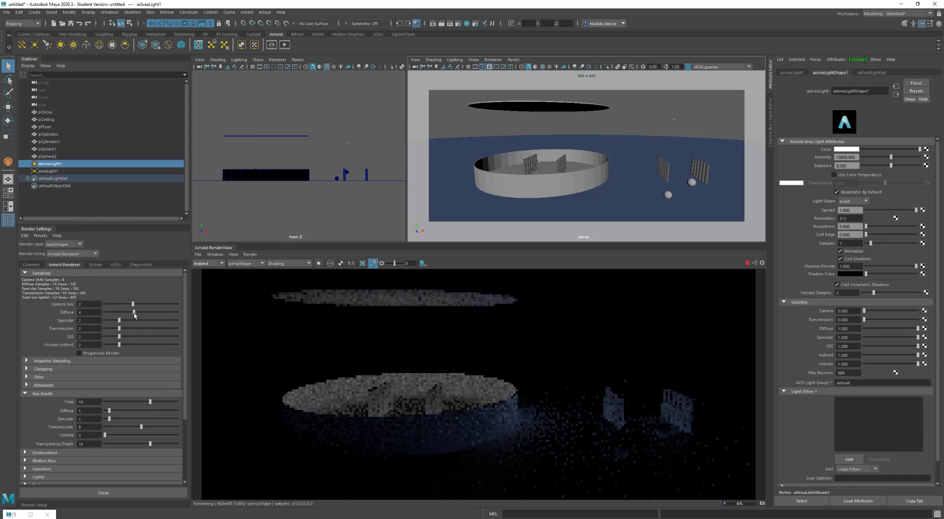
pyautogui.moveTo(129, 312); pyautogui.dragTo(148, 315)
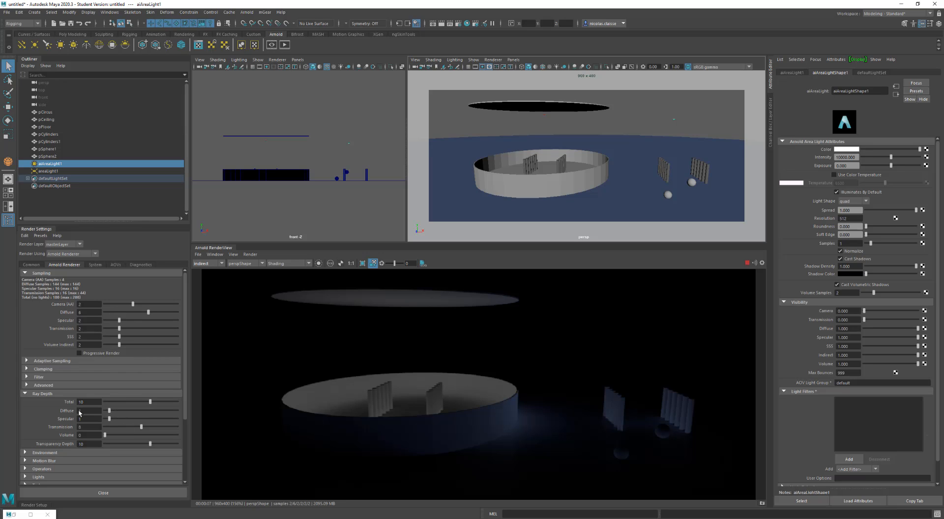
# Set the Diffuse ray depth and the Diffuse samples to 0, and switch the render to Beauty.
pyautogui.moveTo(109, 412); pyautogui.dragTo(79, 413)
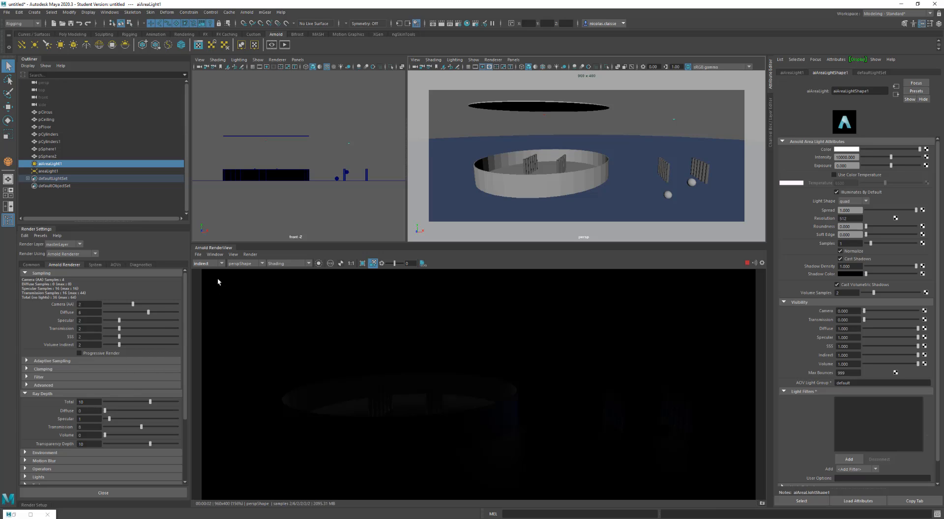
pyautogui.moveTo(114, 313); pyautogui.dragTo(104, 313)
pyautogui.click(212, 265)
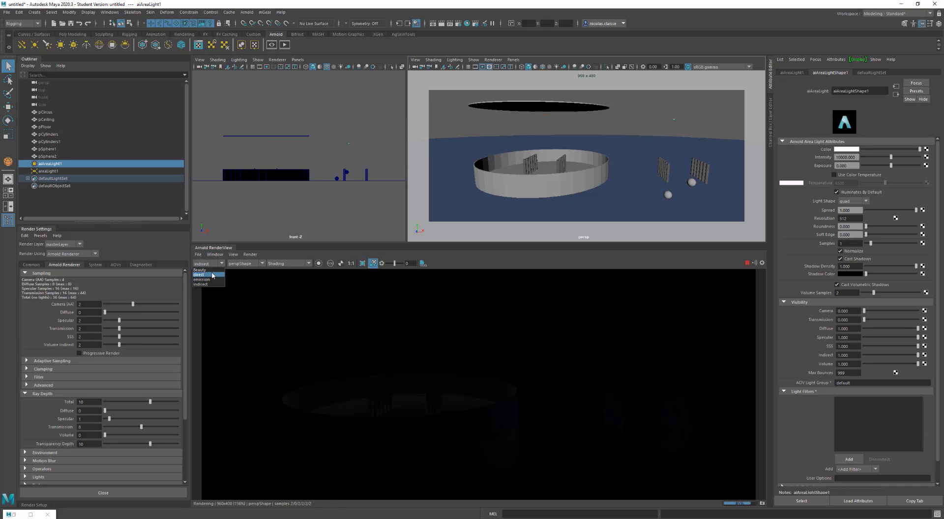
pyautogui.click(202, 270)
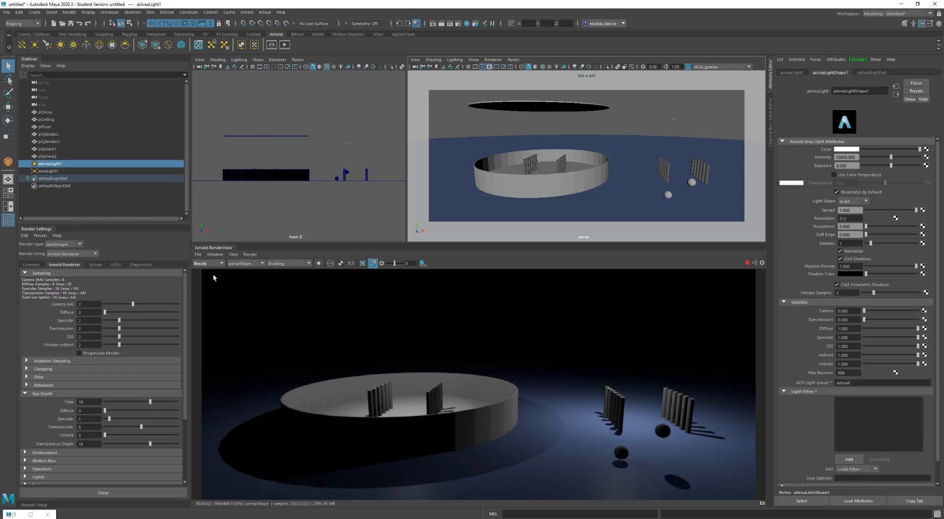
# Compare the direct AOV with the Beauty render while diffuse bounces are disabled.
pyautogui.click(212, 264)
pyautogui.click(212, 277)
pyautogui.click(211, 264)
pyautogui.click(212, 270)
# Set the Diffuse ray depth to 1 and the Diffuse samples to 2.
pyautogui.click(109, 411)
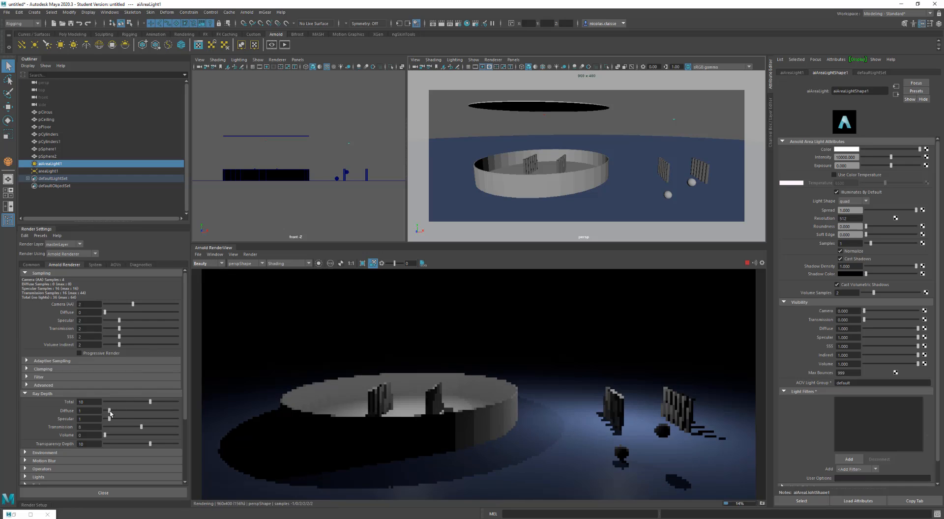
pyautogui.moveTo(110, 414); pyautogui.dragTo(105, 412)
pyautogui.click(109, 411)
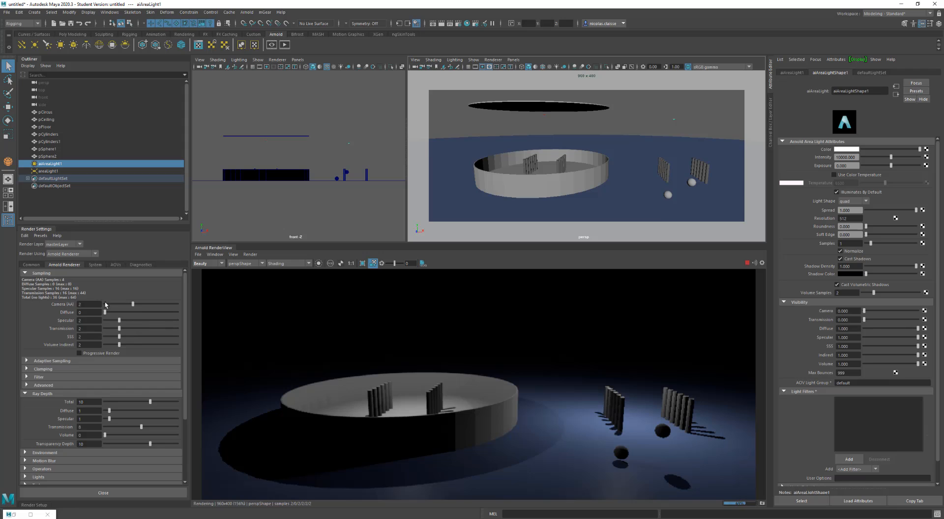
pyautogui.moveTo(110, 312); pyautogui.dragTo(119, 312)
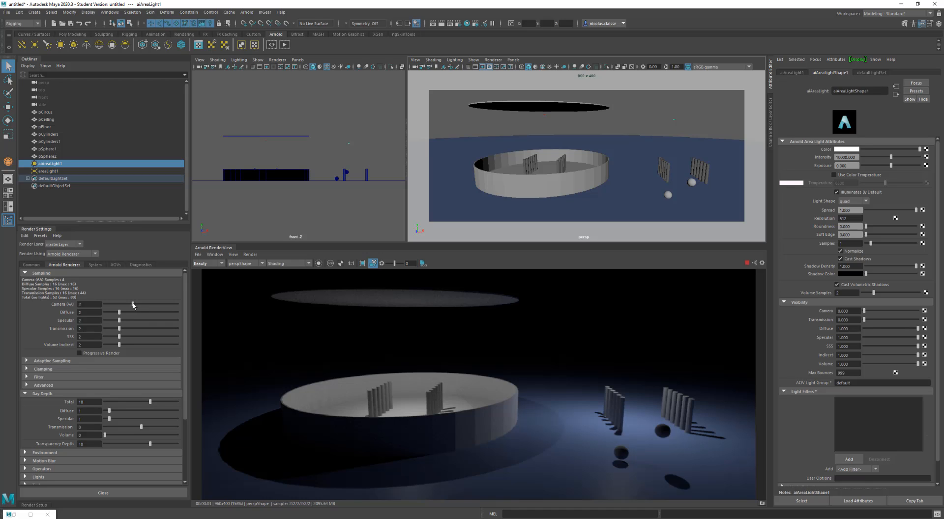
# Test Camera (AA) samples of -3 and 0, and show the render at its actual 1:1 size.
pyautogui.moveTo(133, 305); pyautogui.dragTo(107, 305)
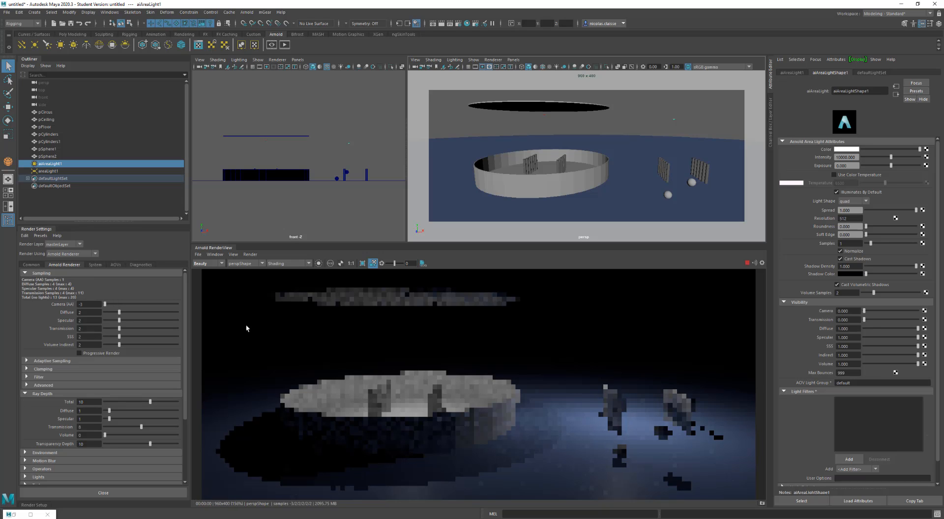
pyautogui.moveTo(415, 375)
pyautogui.keyDown('alt'); pyautogui.mouseDown()
pyautogui.moveTo(426, 380)
pyautogui.moveTo(407, 377)
pyautogui.mouseUp(); pyautogui.keyUp('alt')
pyautogui.keyDown('alt'); pyautogui.moveTo(413, 375); pyautogui.dragTo(416, 380, button='middle'); pyautogui.keyUp('alt')
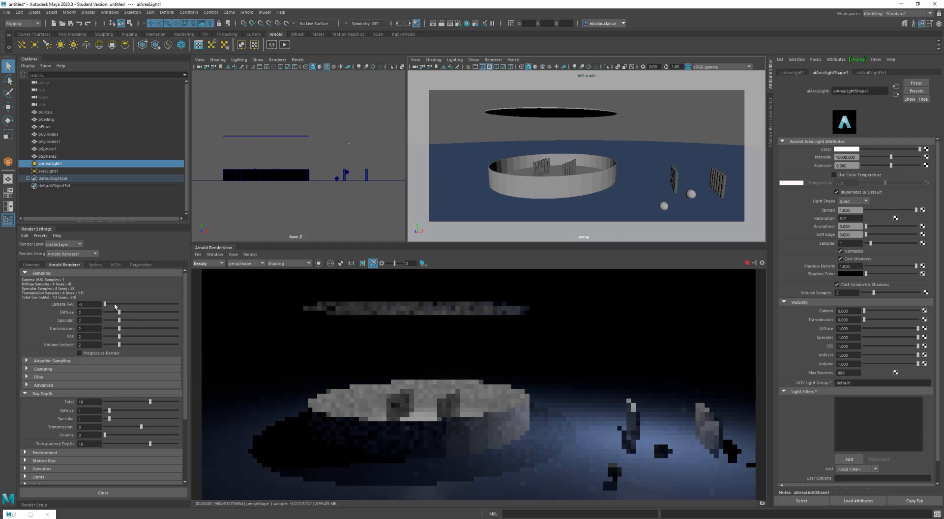
pyautogui.moveTo(115, 305); pyautogui.dragTo(121, 305)
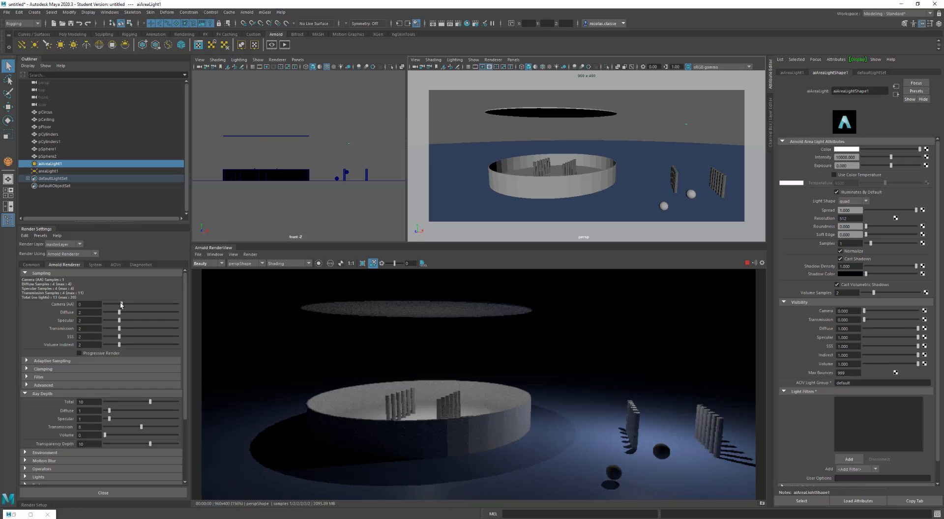
pyautogui.click(350, 264)
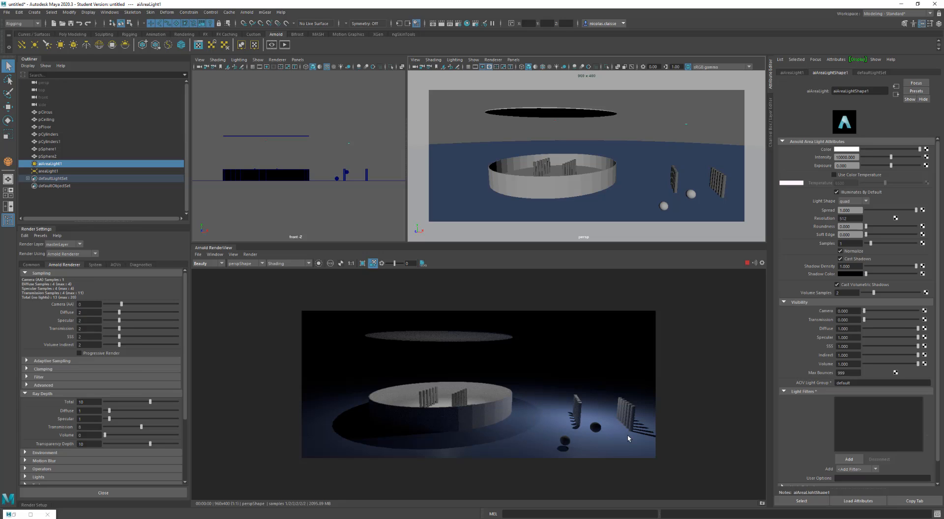
# Compare Camera (AA) samples of 1 and 2 in the render, and leave the value at 2.
pyautogui.moveTo(130, 306); pyautogui.dragTo(128, 307)
pyautogui.click(133, 305)
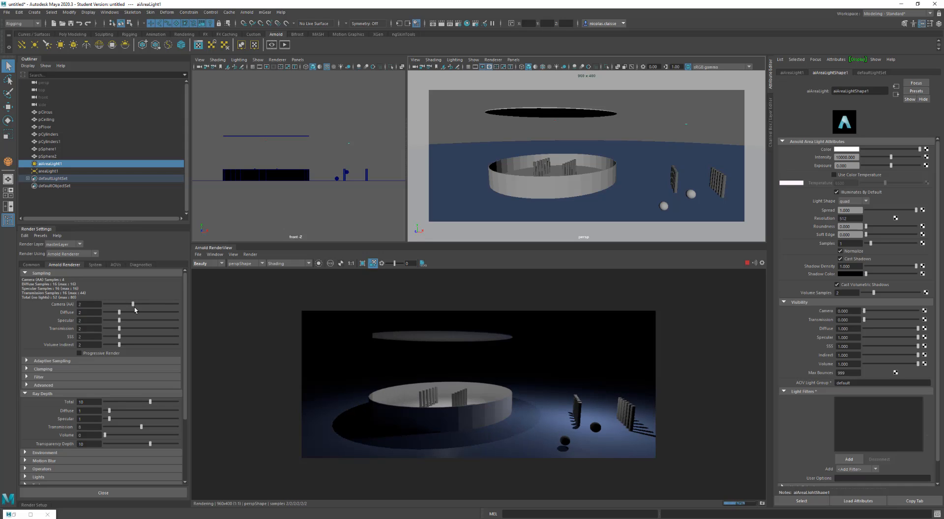
pyautogui.click(128, 305)
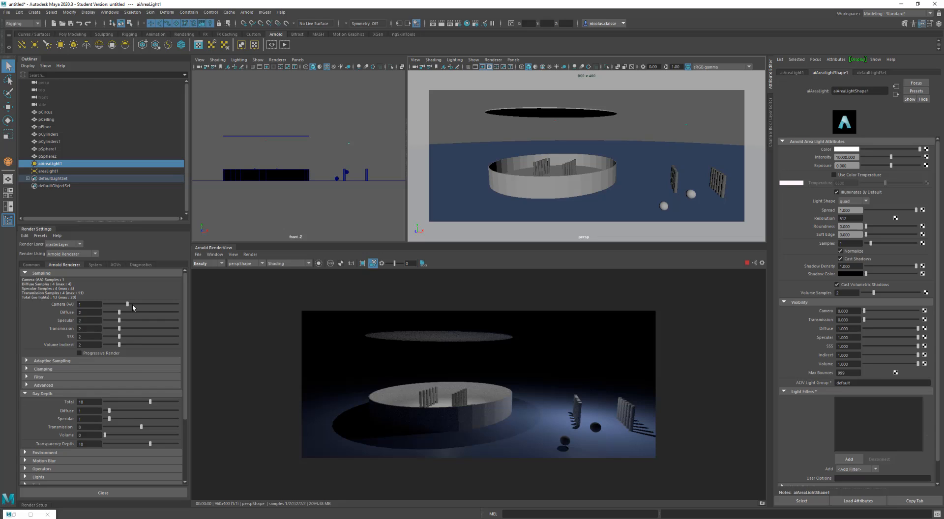
pyautogui.click(132, 304)
# Slightly reduce the render area's height, enlarge the rendered image, and orbit the perspective camera to look down into the circus ring.
pyautogui.moveTo(456, 243); pyautogui.dragTo(456, 251)
pyautogui.scroll(2, 447, 320)
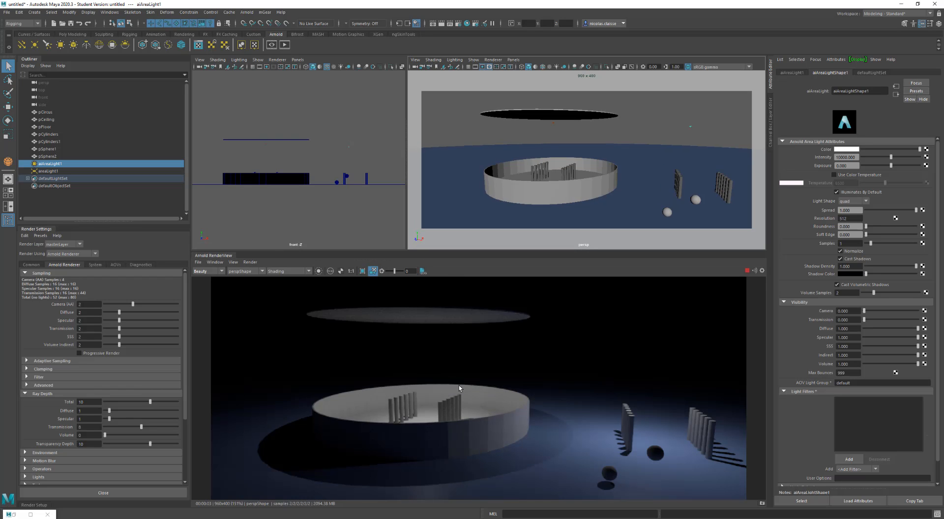
pyautogui.keyDown('alt'); pyautogui.moveTo(486, 379); pyautogui.dragTo(453, 397); pyautogui.keyUp('alt')
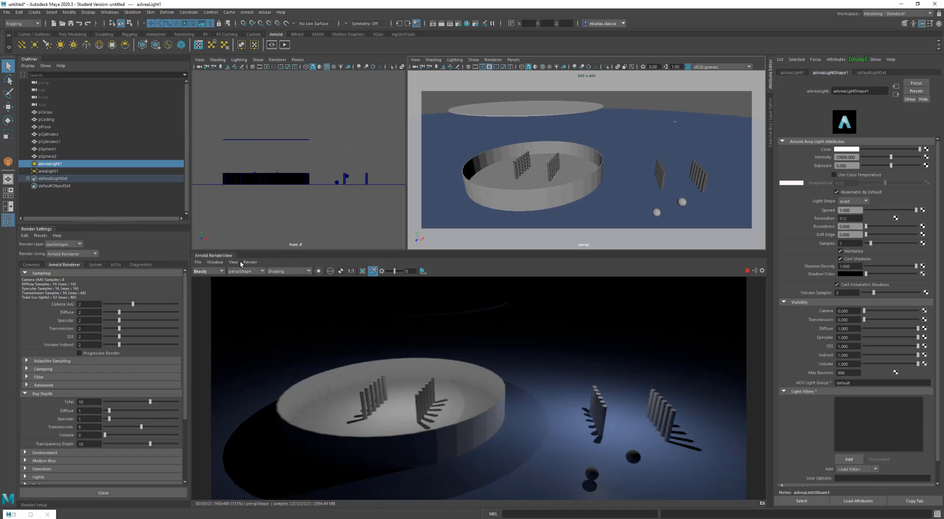
# Compare test resolutions of 50% and 100% at 1:1 size alongside the Common image size settings, leaving the test resolution at 100%.
pyautogui.click(350, 271)
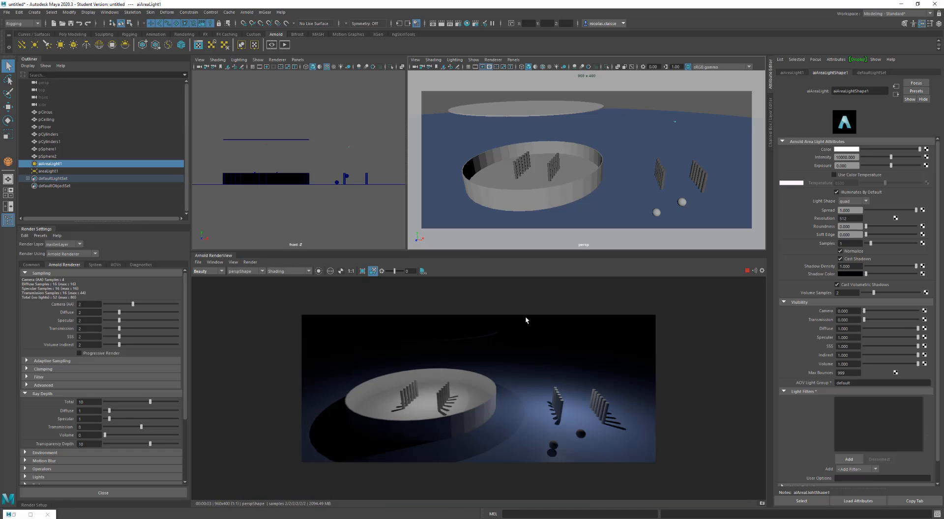
pyautogui.click(31, 266)
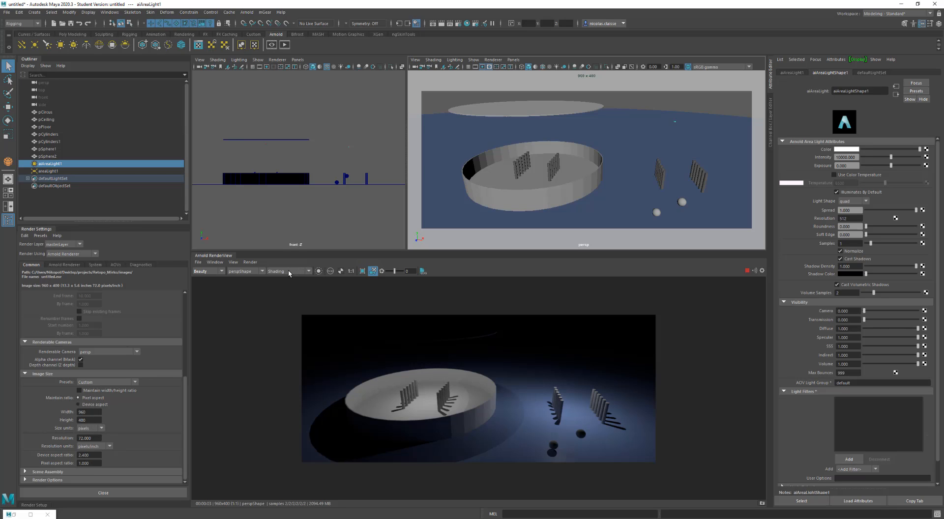
pyautogui.click(234, 263)
pyautogui.moveTo(270, 334)
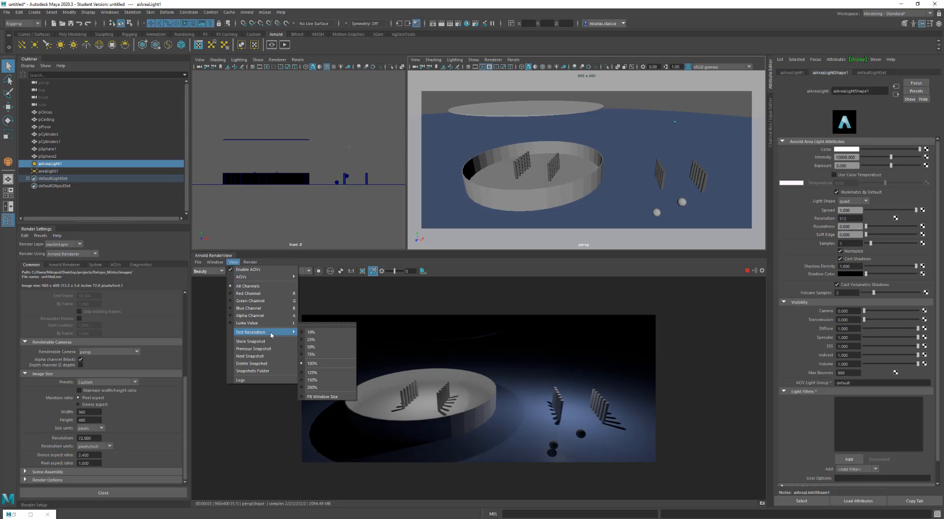
pyautogui.click(323, 347)
pyautogui.click(353, 273)
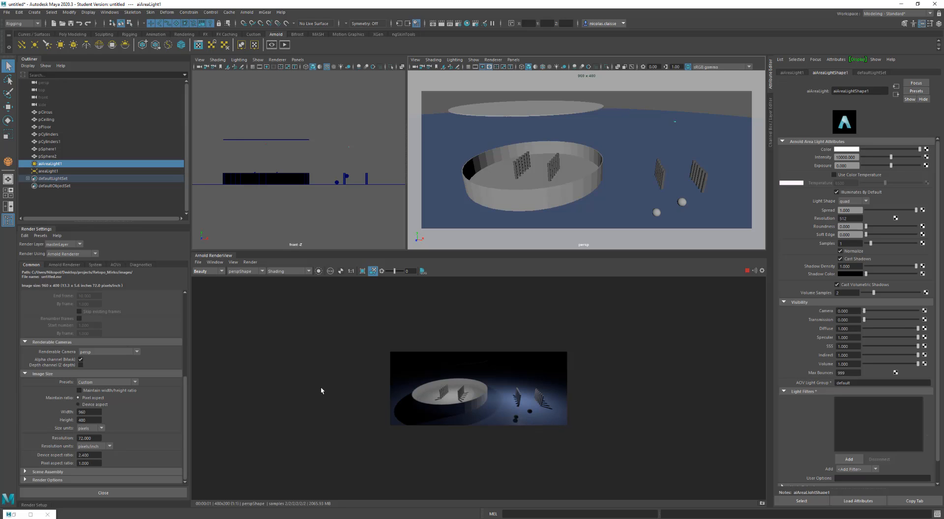
pyautogui.click(233, 262)
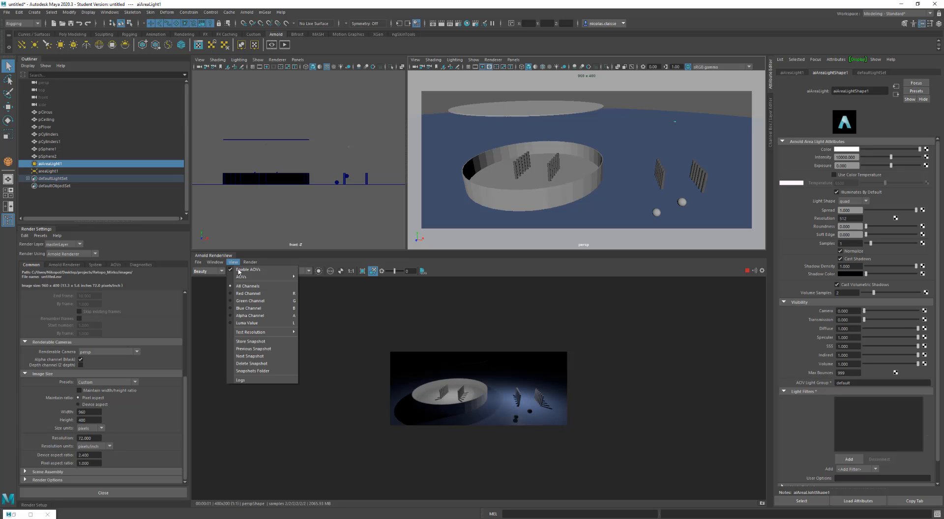
pyautogui.moveTo(285, 333)
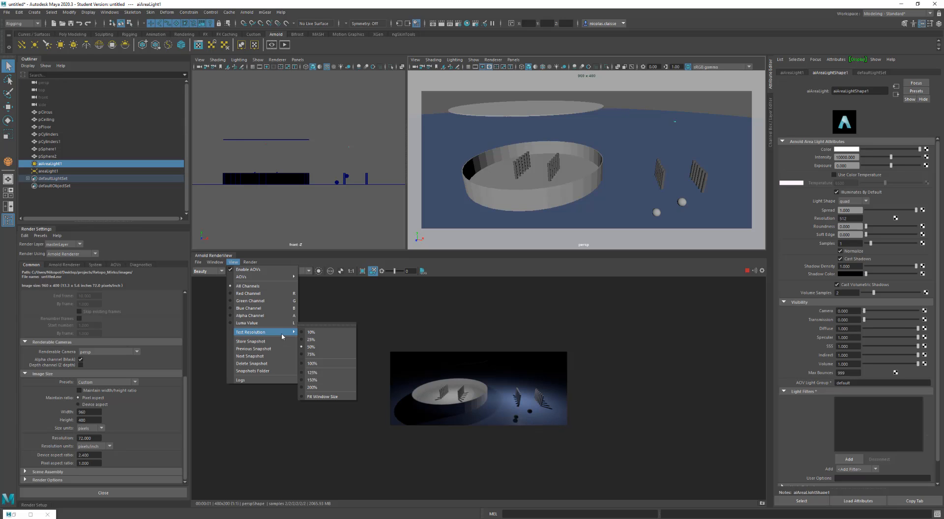
pyautogui.click(320, 364)
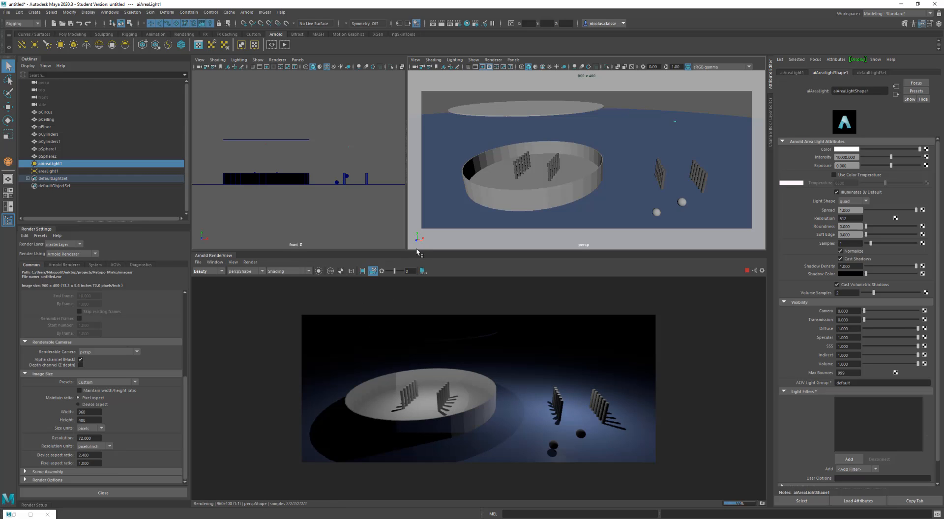
# Slightly resize the render area and check the render's available debug shading modes, keeping Shading.
pyautogui.moveTo(417, 251); pyautogui.dragTo(417, 252)
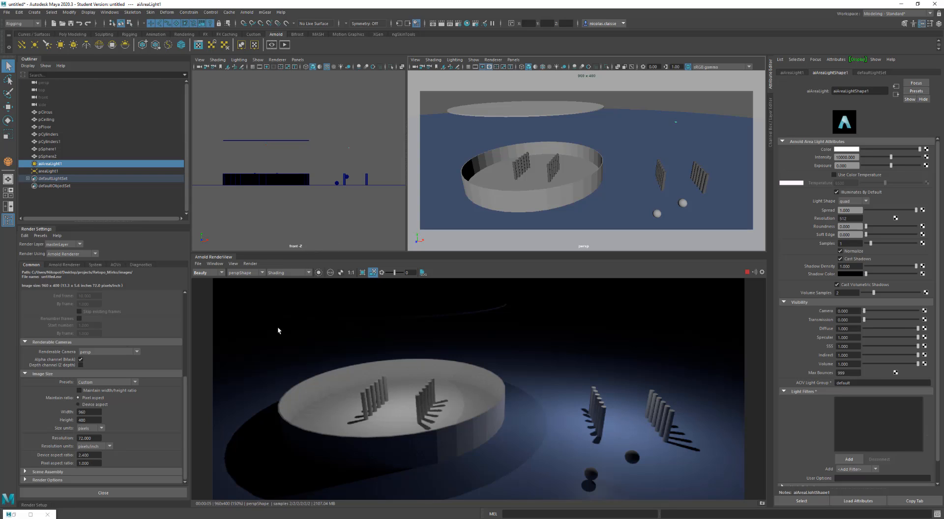
pyautogui.click(300, 274)
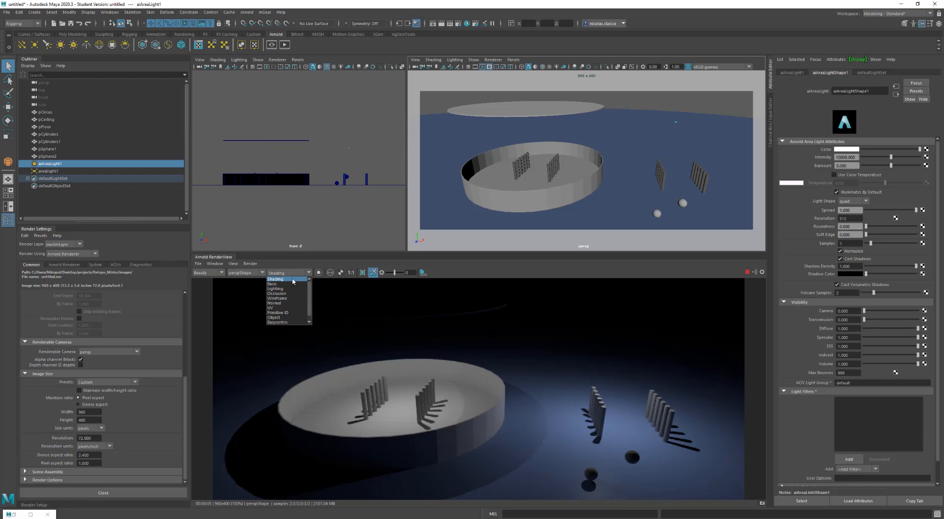
pyautogui.click(291, 279)
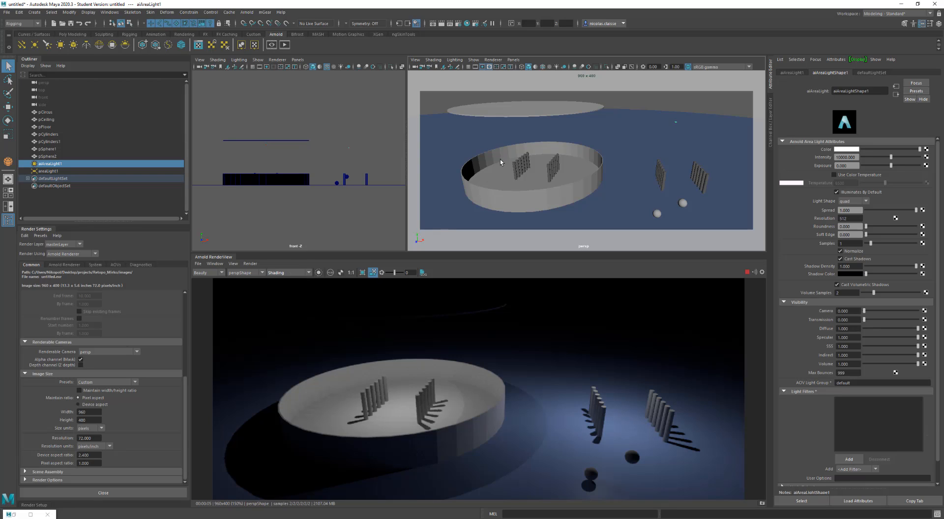
# Display the perspective viewport lit by all the scene lights, keeping the objects' own material colours.
pyautogui.click(534, 67)
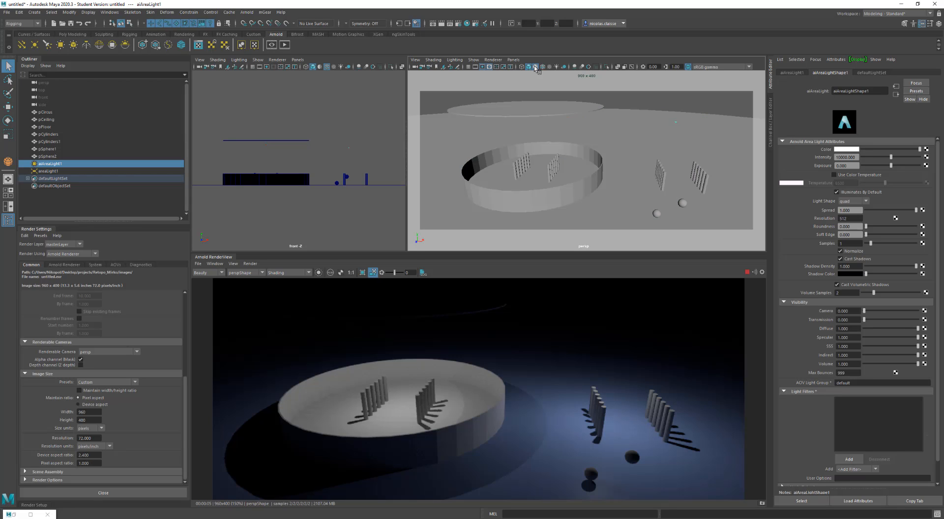
pyautogui.click(535, 67)
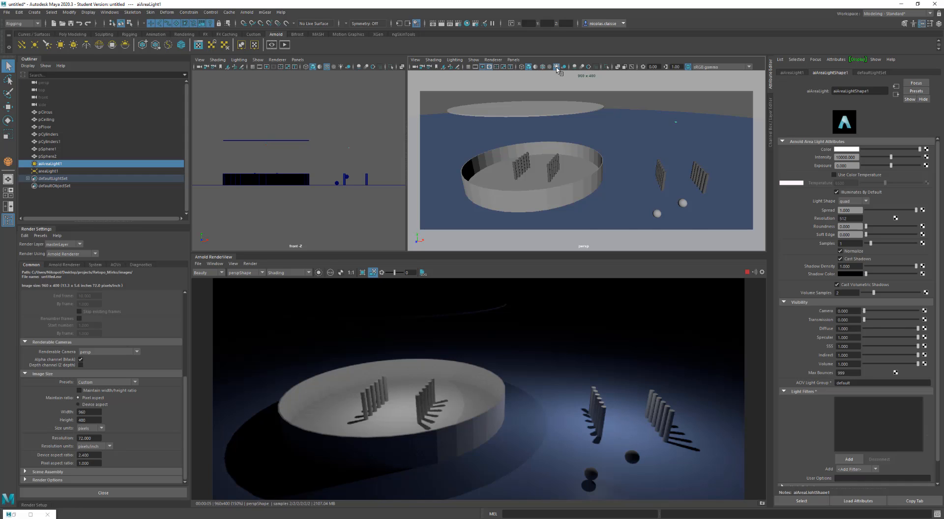
pyautogui.click(556, 67)
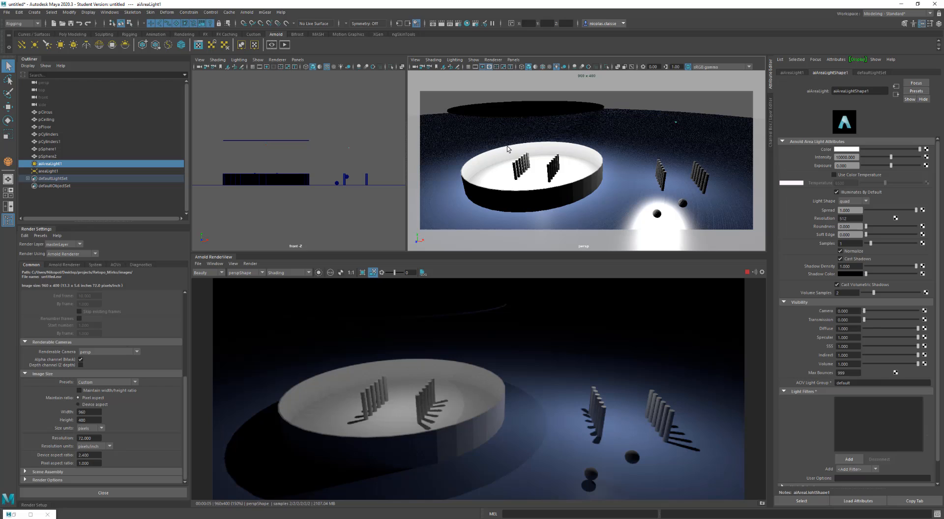
# Set the decay rate of the Maya area light below the ceiling to Quadratic.
pyautogui.click(266, 146)
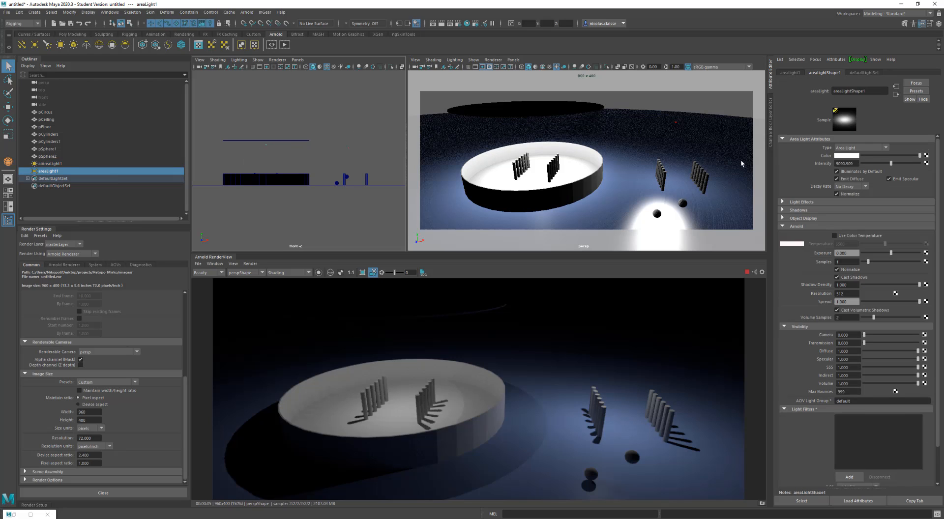
pyautogui.click(849, 188)
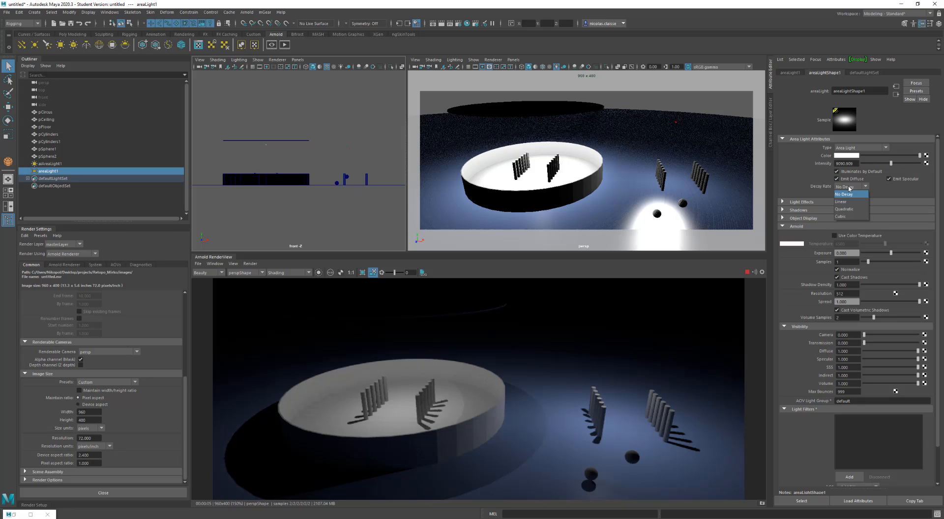
pyautogui.click(849, 211)
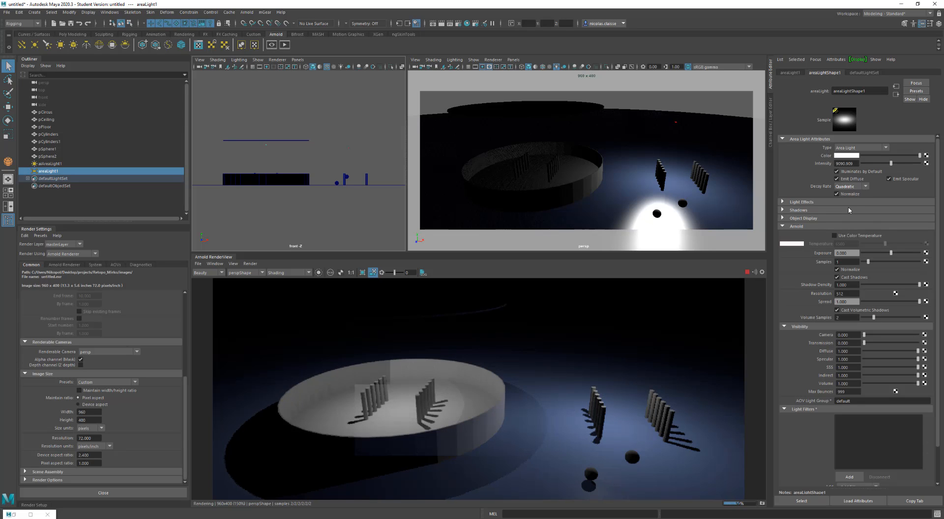
# Hide the Arnold area light and set the Maya area light's intensity to 10000.
pyautogui.click(677, 121)
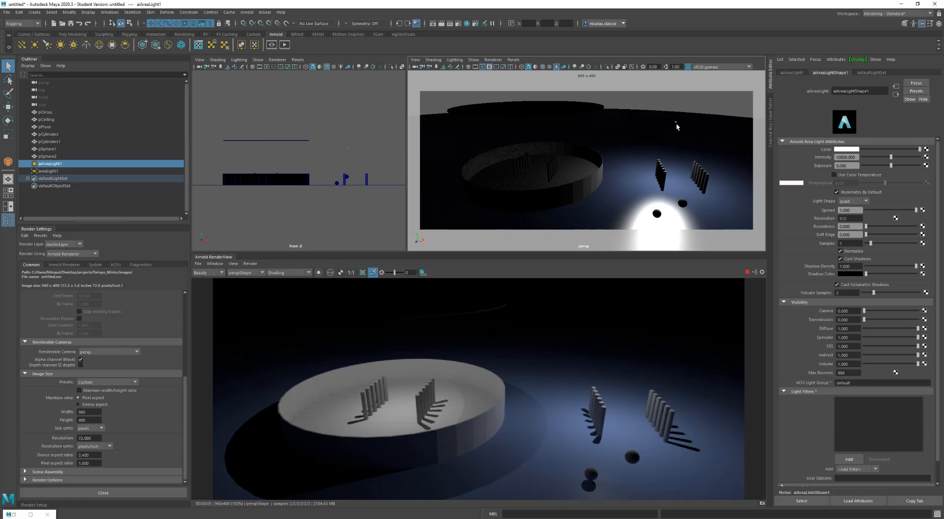
pyautogui.press('h')
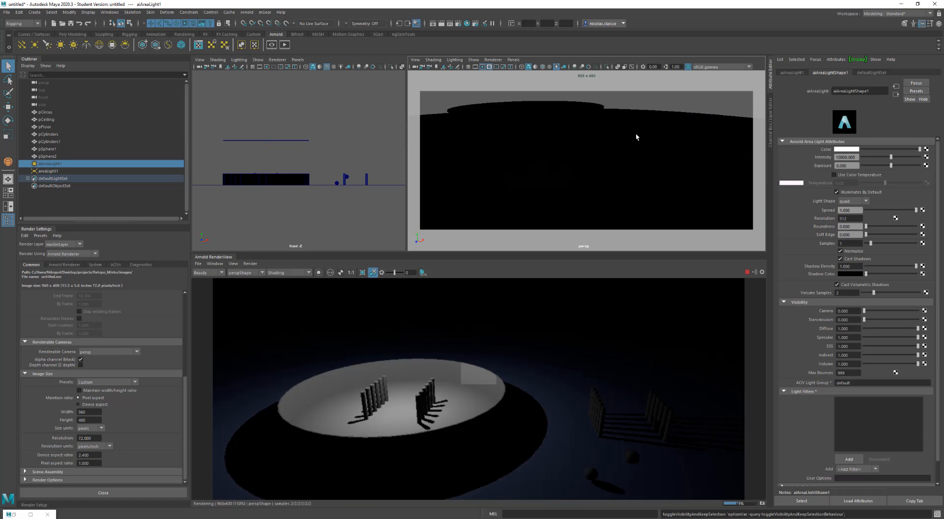
pyautogui.click(266, 145)
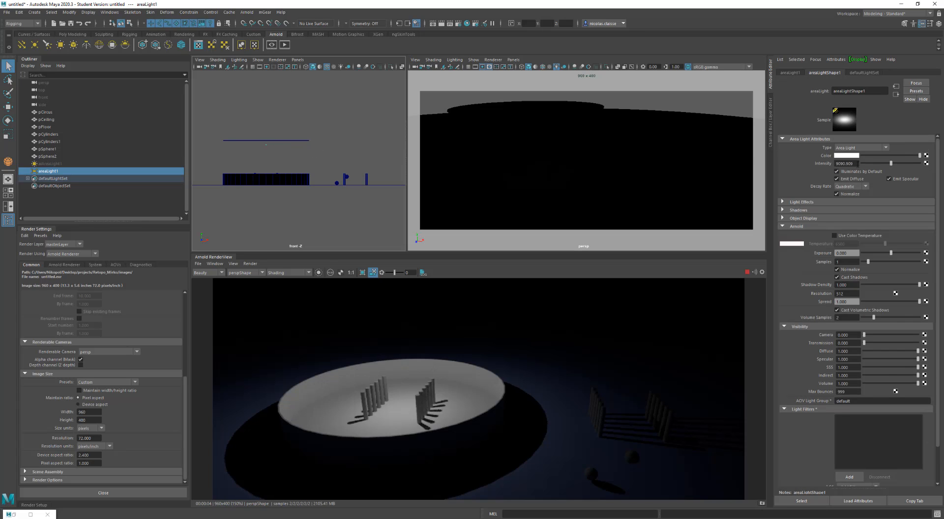
pyautogui.moveTo(857, 163); pyautogui.dragTo(800, 163)
pyautogui.write('10000')
pyautogui.press('Return')
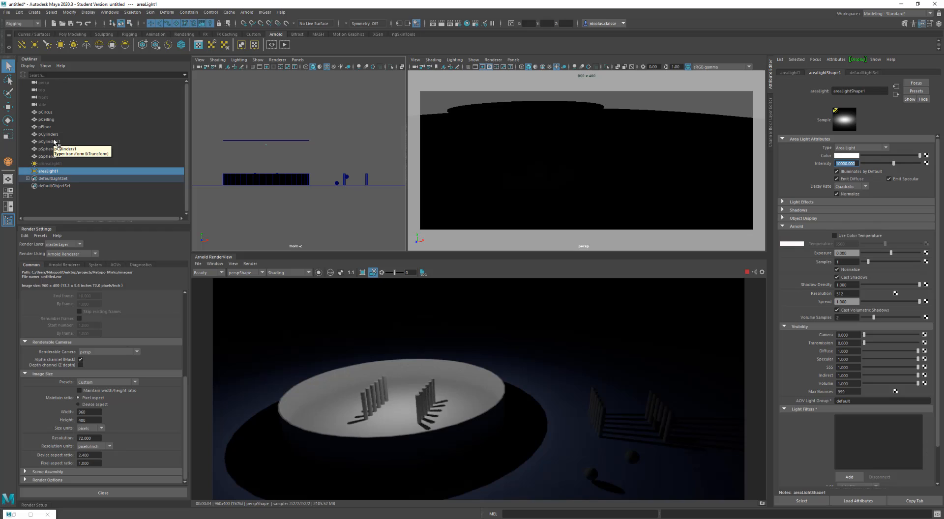
# Hide the Maya area light and place a new point light above the floor, between the circus ring and the outer cylinders.
pyautogui.click(109, 164)
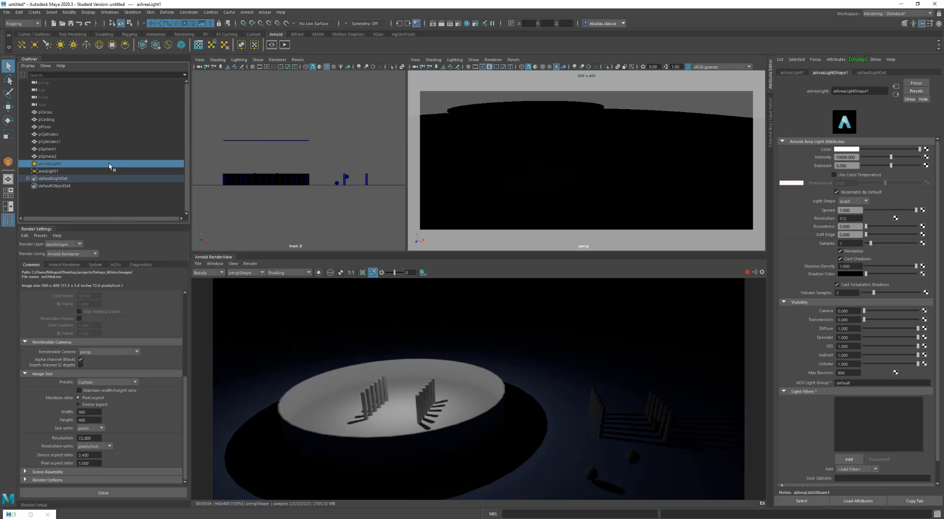
pyautogui.click(110, 171)
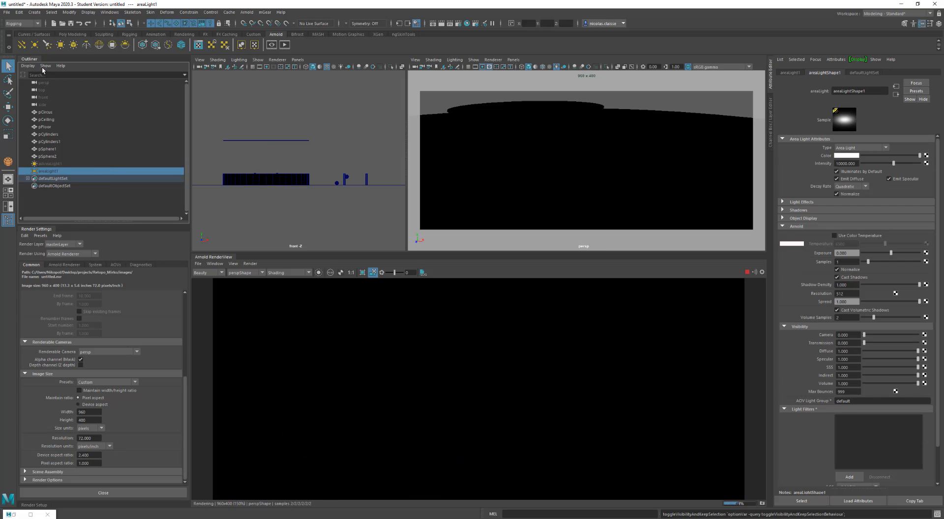
pyautogui.click(34, 45)
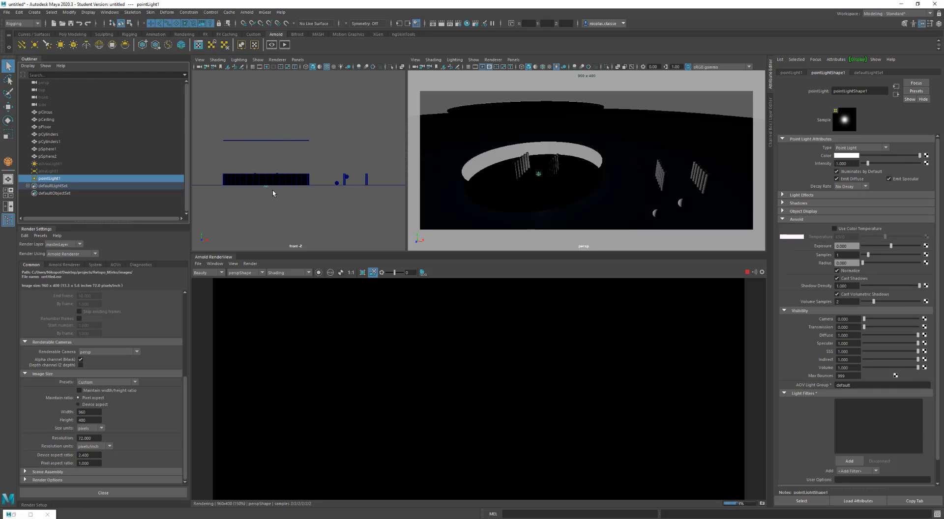
pyautogui.press('w')
pyautogui.moveTo(265, 184); pyautogui.dragTo(319, 160)
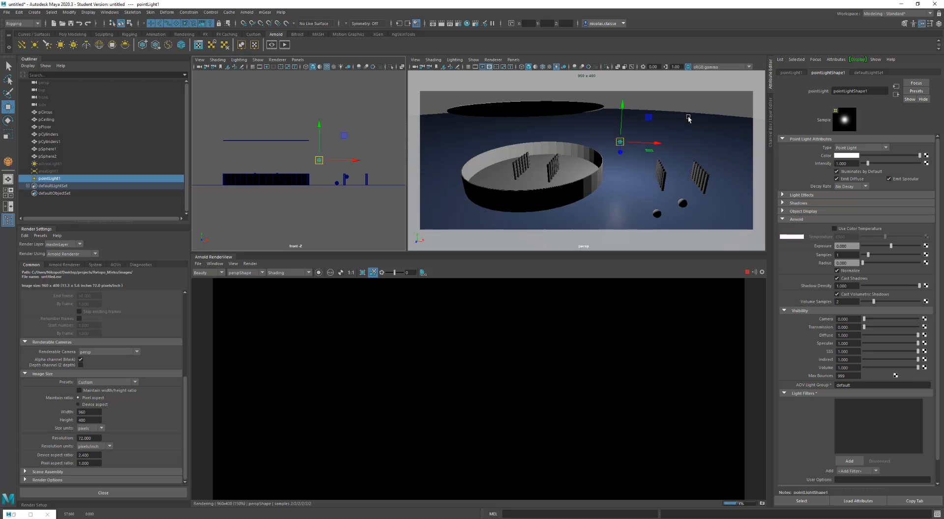
# Set the point light's decay rate to Quadratic and raise its intensity to 100000.
pyautogui.click(846, 188)
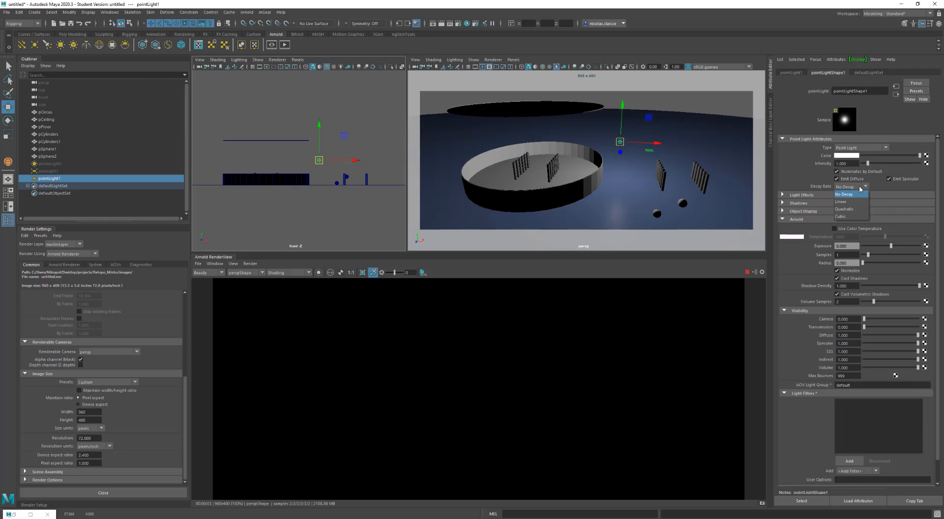
pyautogui.click(853, 210)
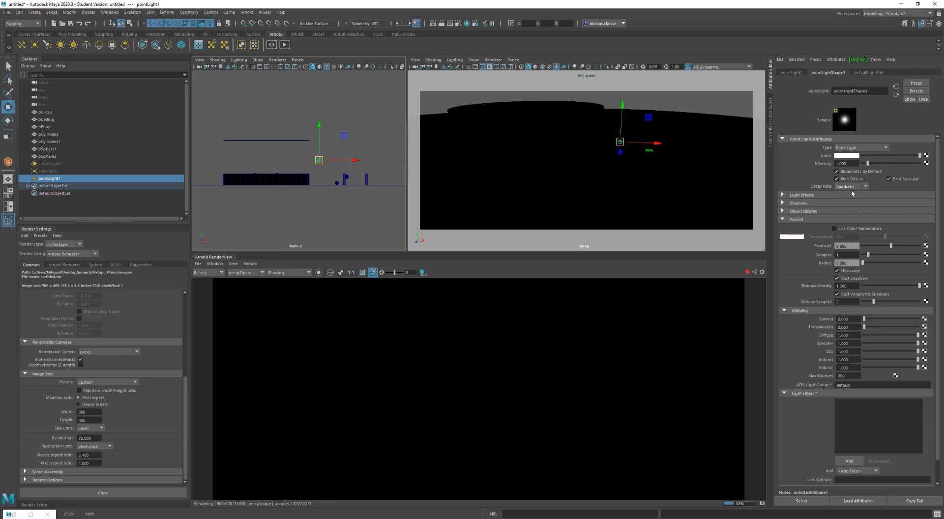
pyautogui.doubleClick(854, 163)
pyautogui.write('10')
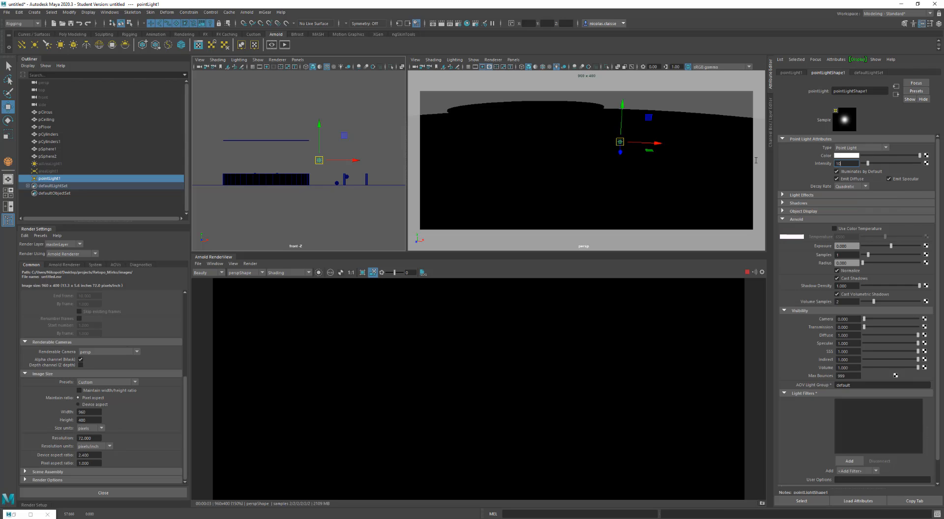
pyautogui.press('Return')
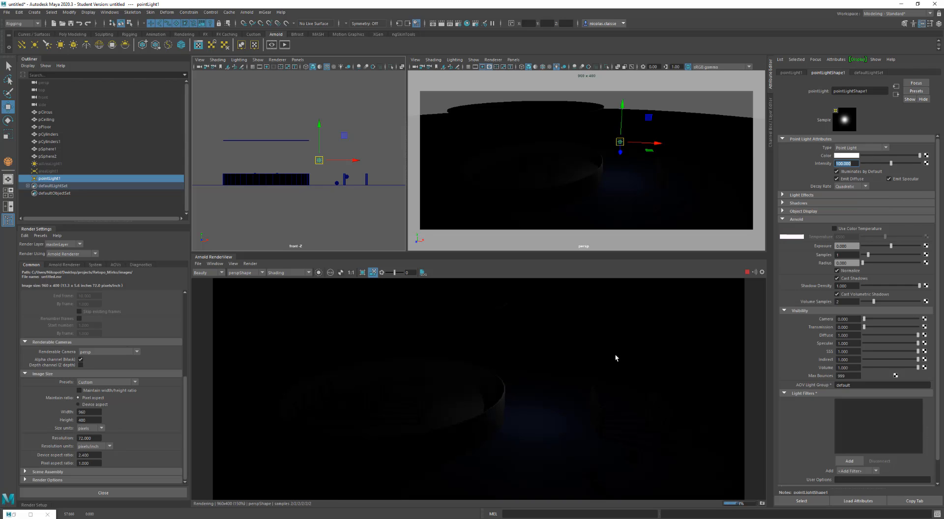
pyautogui.write('100000')
pyautogui.press('Return')
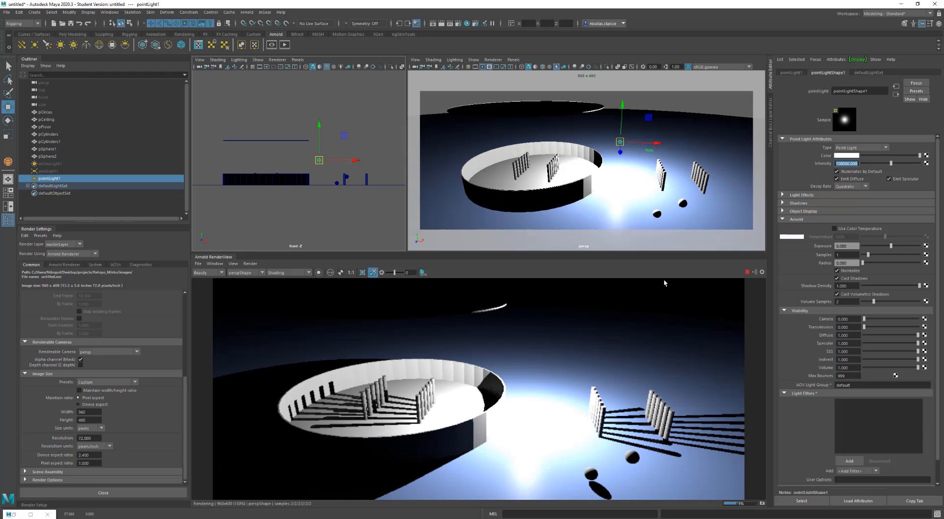
# Reduce the point light's intensity to 10000.
pyautogui.moveTo(859, 164); pyautogui.dragTo(848, 164)
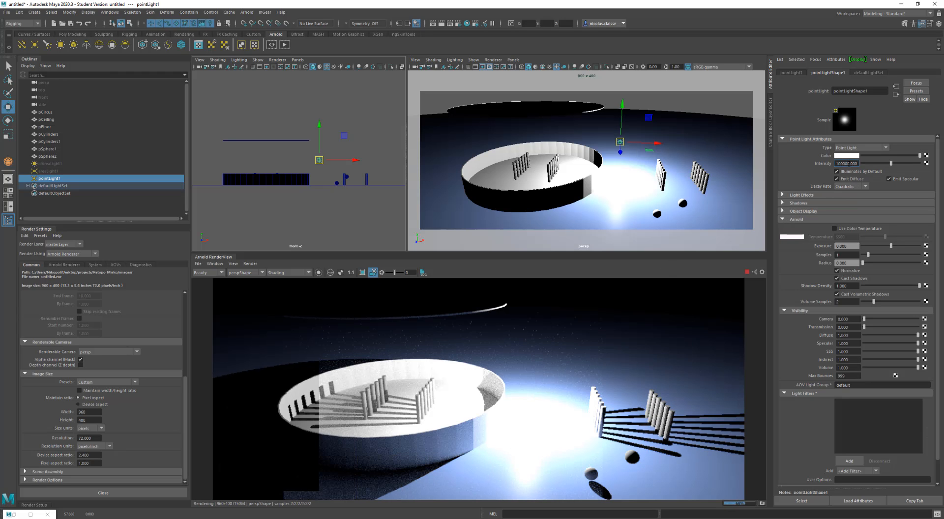
pyautogui.press('BackSpace')
pyautogui.press('Return')
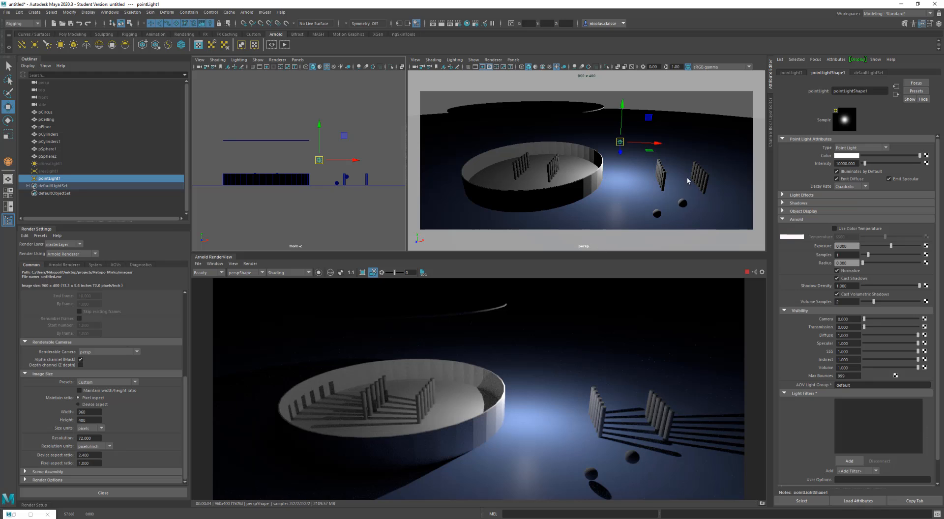
# Try the Linear, Cubic and No Decay rates on the point light, ending with No Decay.
pyautogui.click(852, 187)
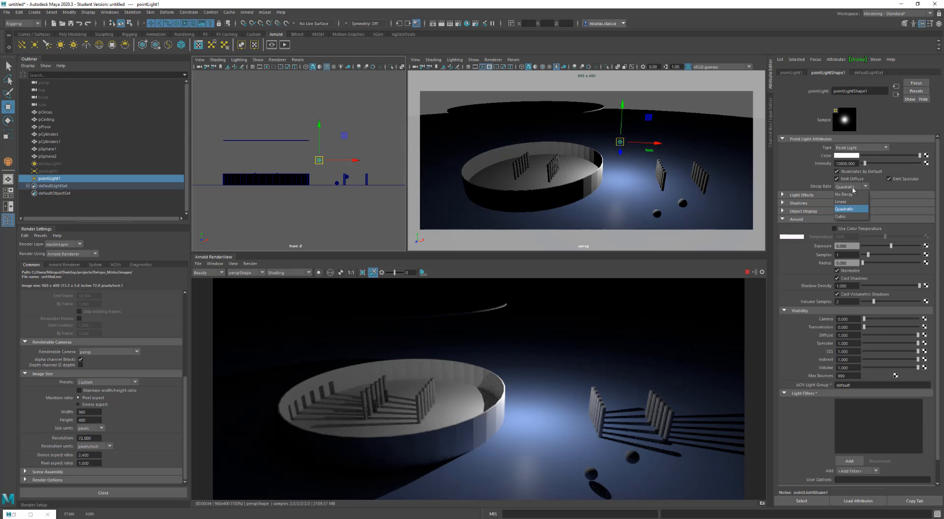
pyautogui.click(851, 201)
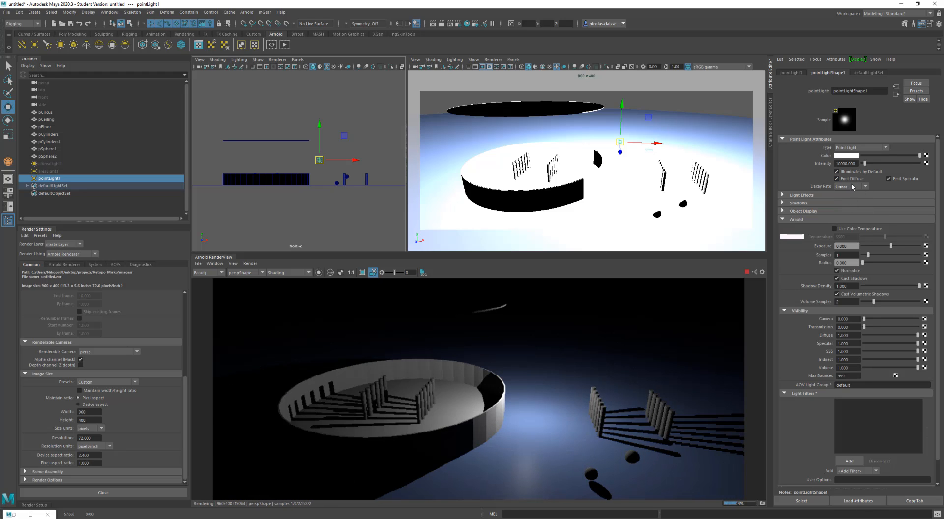
pyautogui.click(851, 187)
pyautogui.click(852, 217)
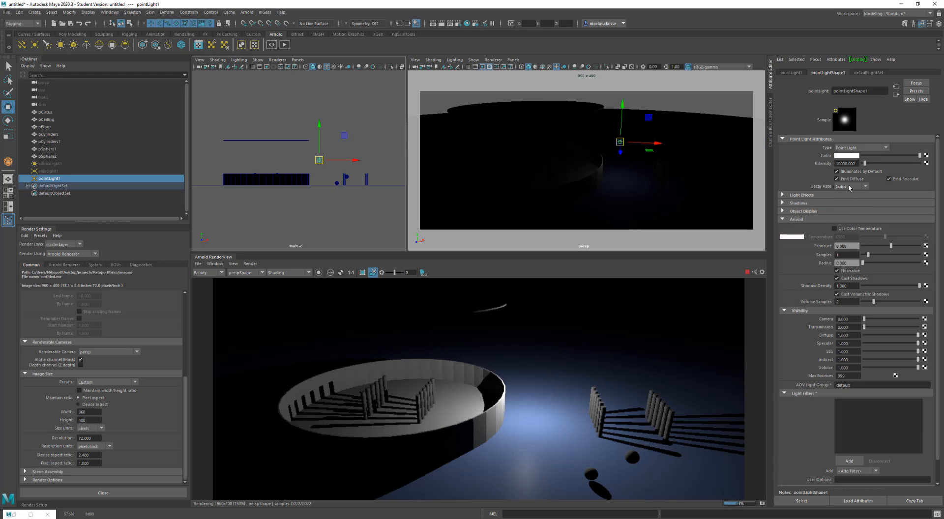
pyautogui.click(848, 185)
pyautogui.click(848, 194)
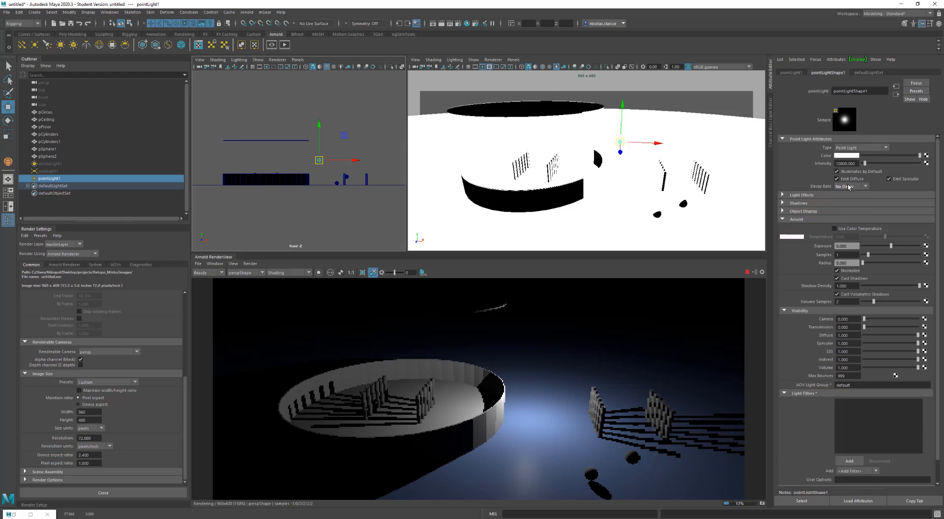
# Set the point light's decay rate back to Quadratic.
pyautogui.click(850, 187)
pyautogui.click(844, 209)
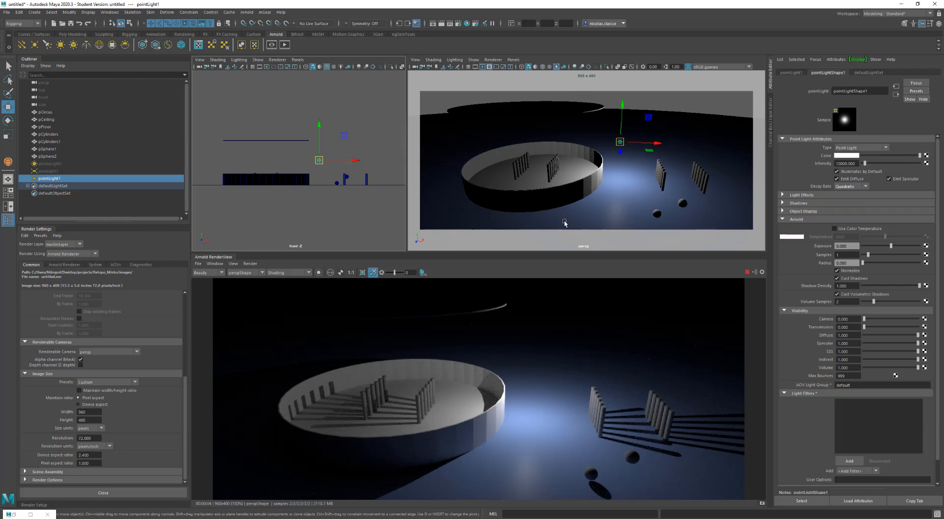
# Try lighting the whole scene with an Arnold skydome light and delete that light again.
pyautogui.click(99, 45)
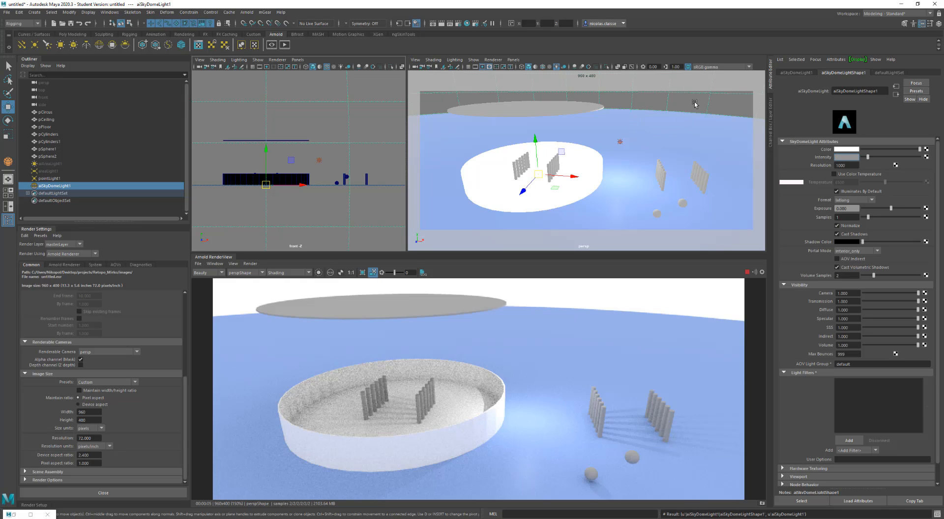
pyautogui.click(85, 187)
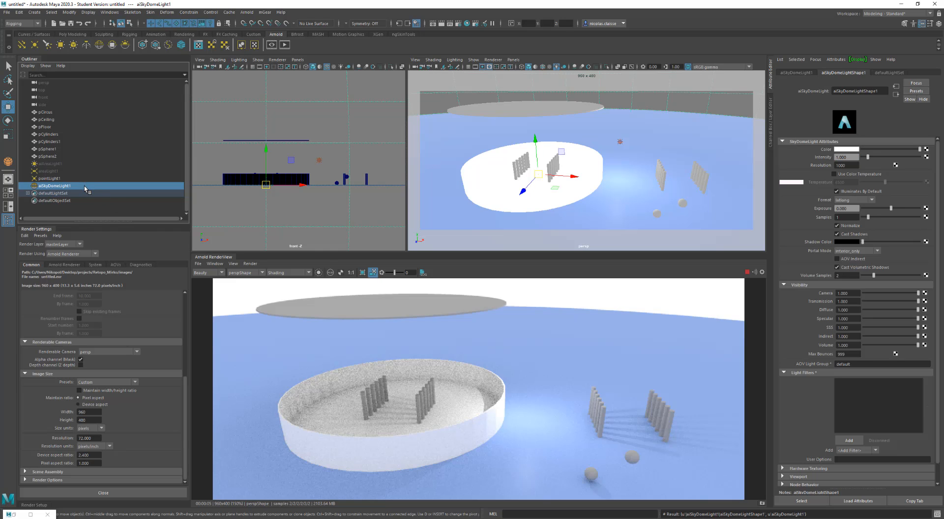
pyautogui.press('Delete')
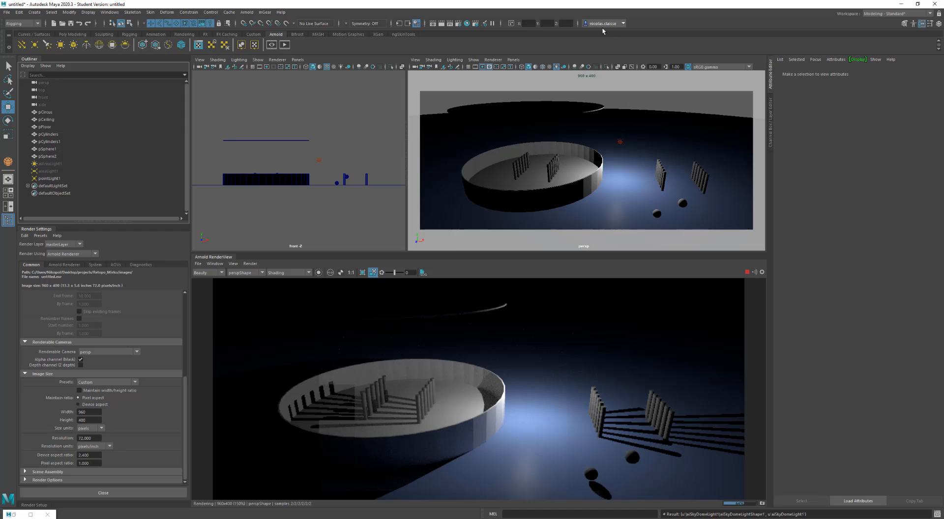
# Turn on shadows in the perspective viewport and toggle its multisample anti-aliasing on and off to compare the edges.
pyautogui.click(564, 67)
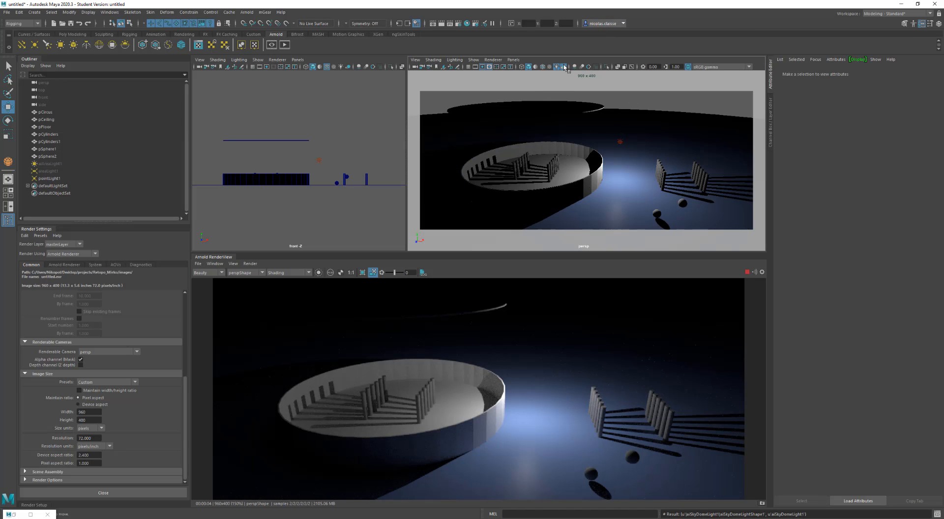
pyautogui.click(589, 67)
pyautogui.click(590, 68)
pyautogui.click(590, 68)
pyautogui.click(590, 68)
pyautogui.click(588, 67)
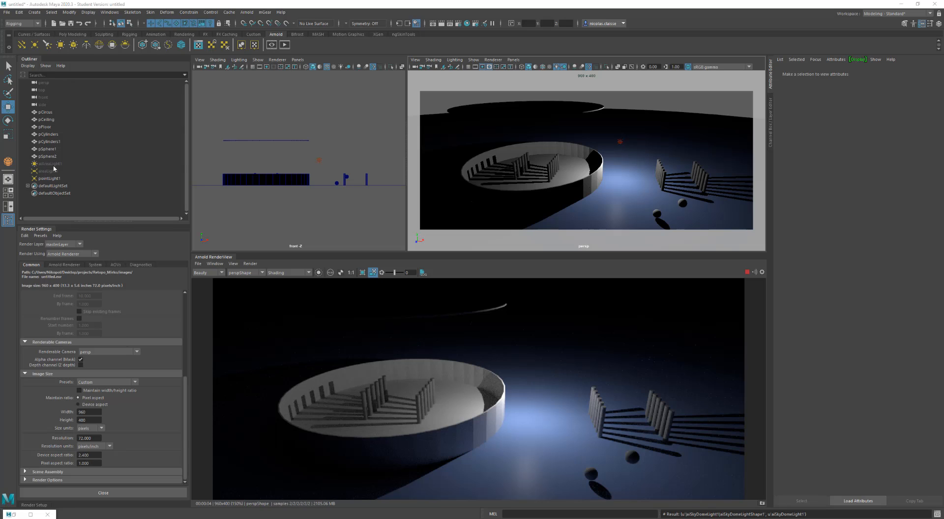
# Delete all three remaining lights from the scene, including the two hidden ones and the point light.
pyautogui.moveTo(49, 164); pyautogui.dragTo(53, 178)
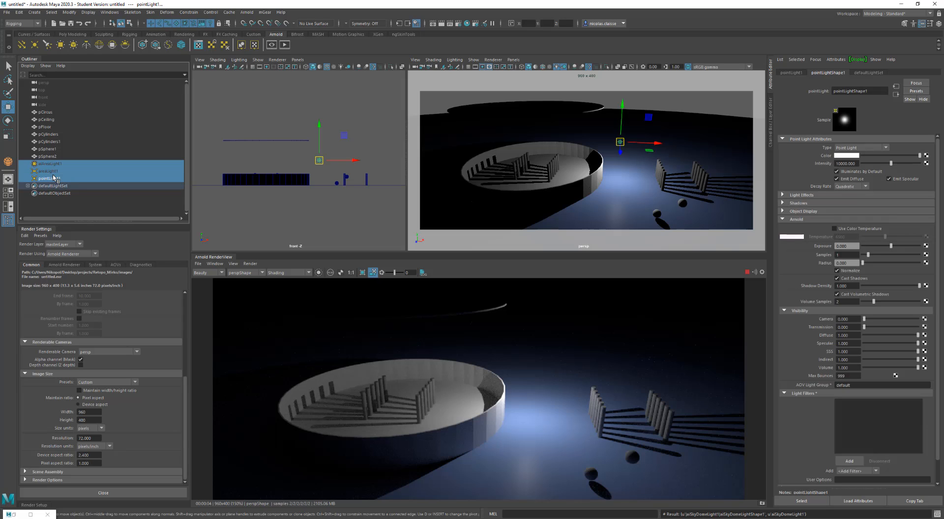
pyautogui.press('Delete')
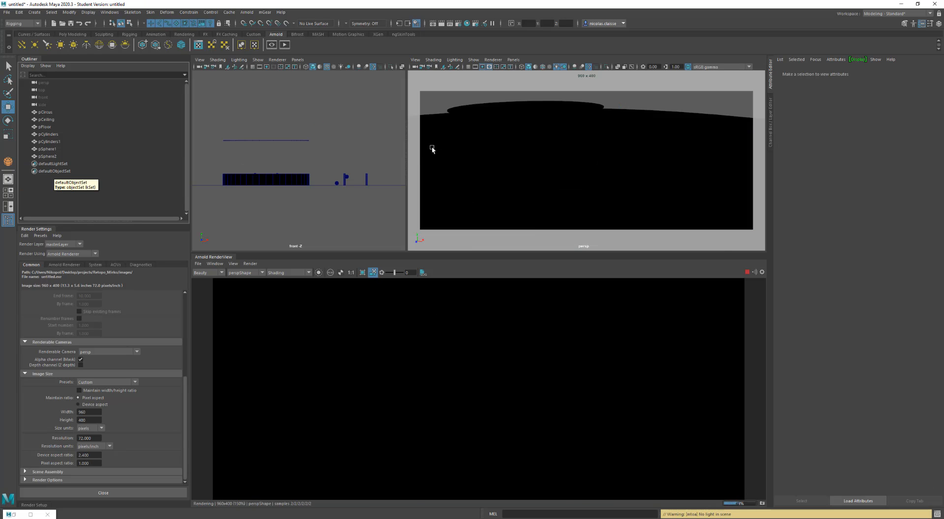